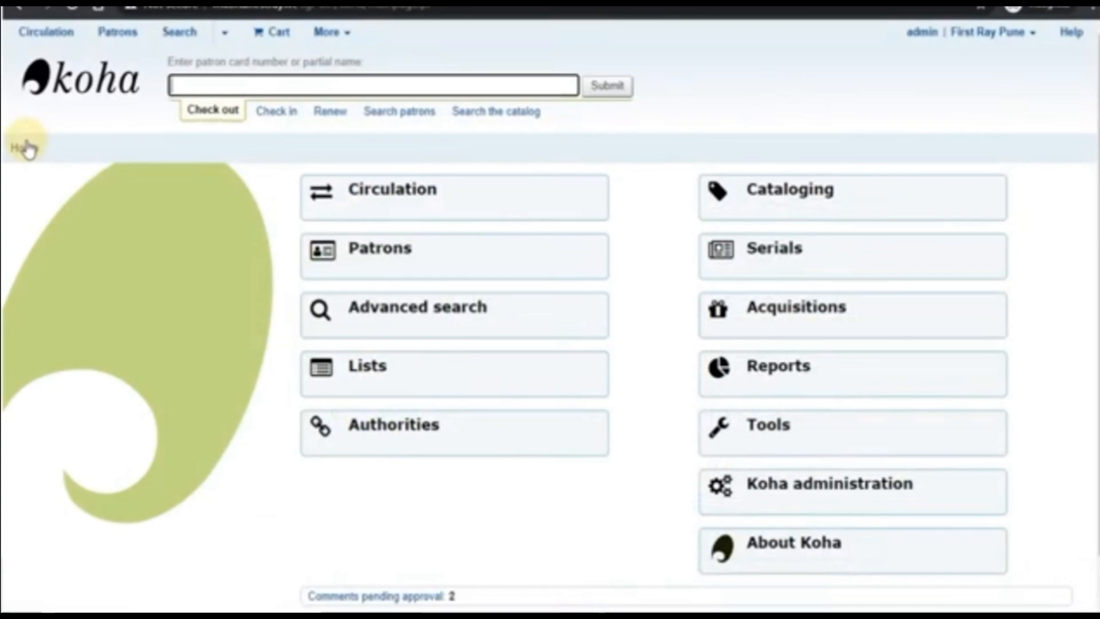
# Start a new acquisitions budget with start date 04/01/2020 and end date 03/31/2021
pyautogui.click(806, 341)
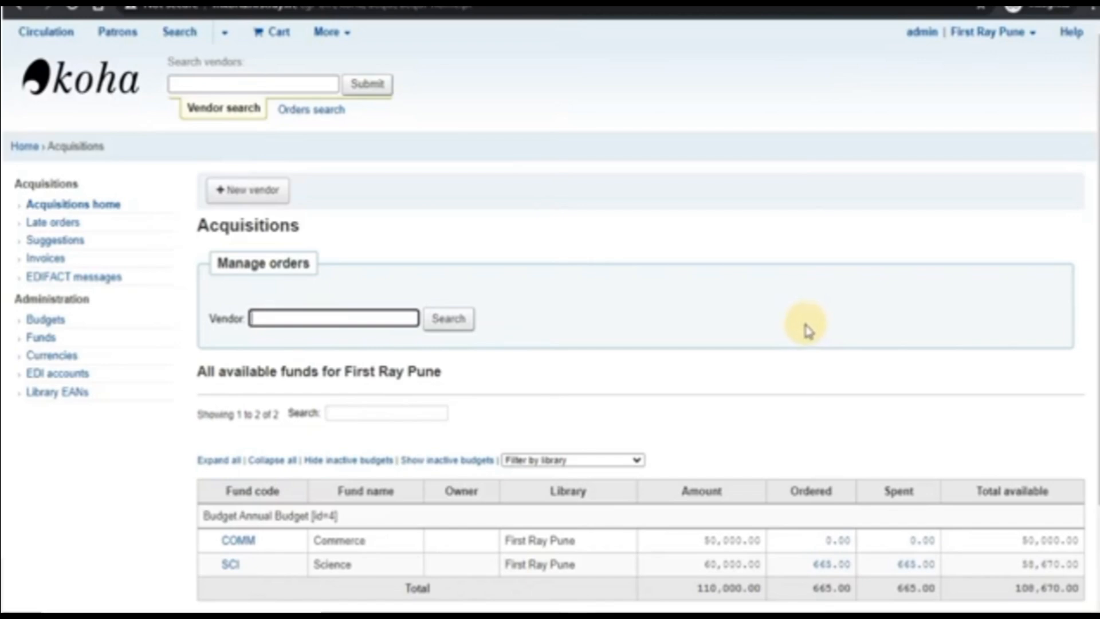
pyautogui.scroll(-1, 745, 349)
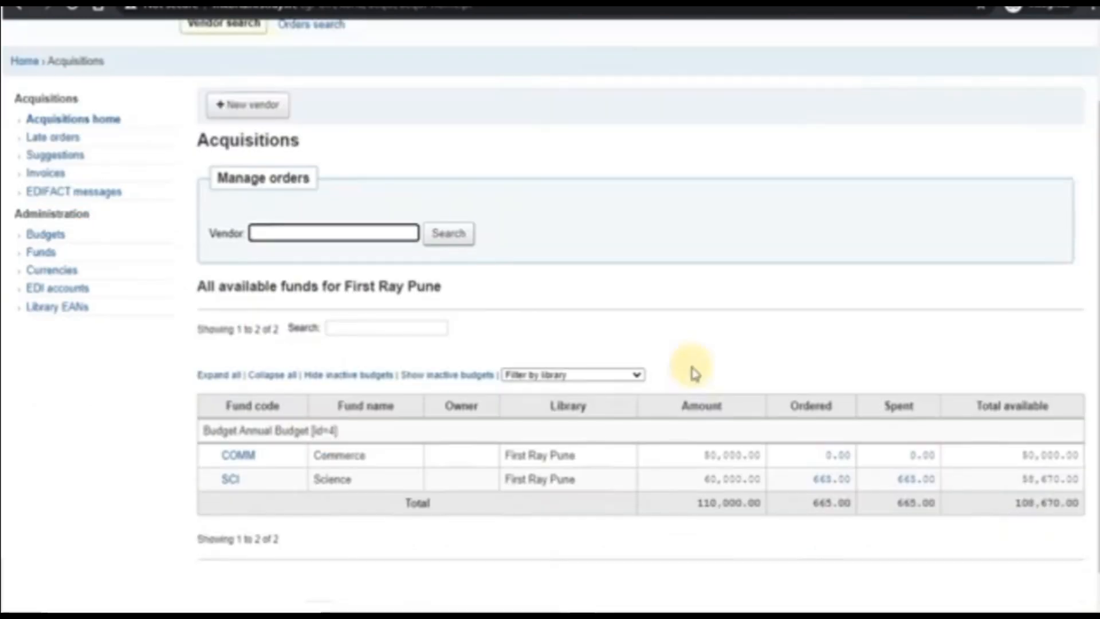
pyautogui.click(56, 237)
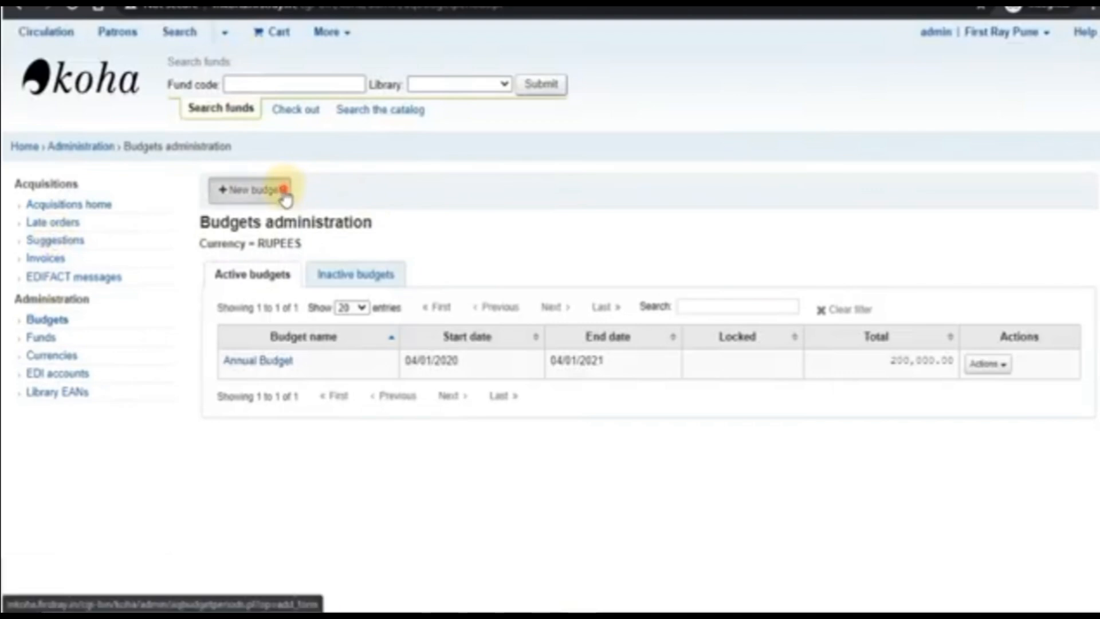
pyautogui.click(286, 191)
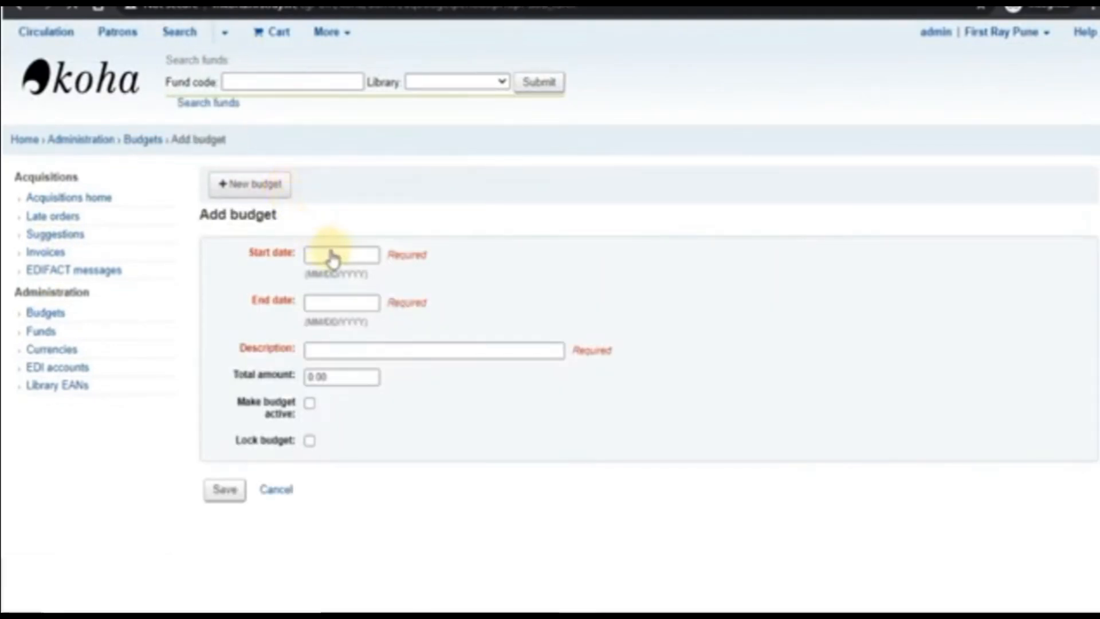
pyautogui.click(334, 256)
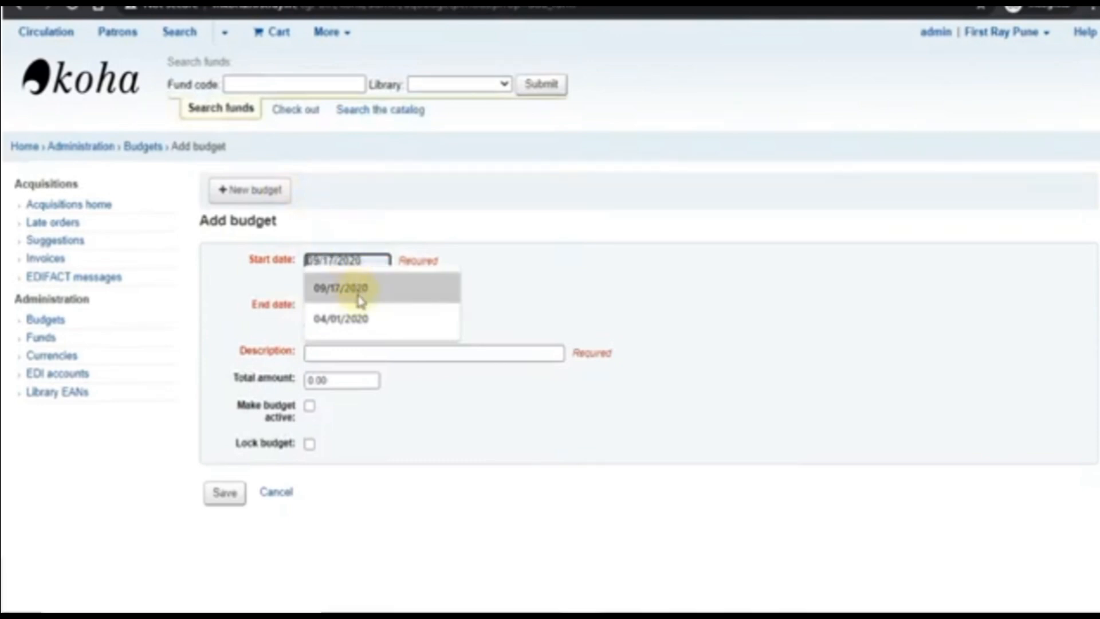
pyautogui.click(341, 318)
pyautogui.click(358, 306)
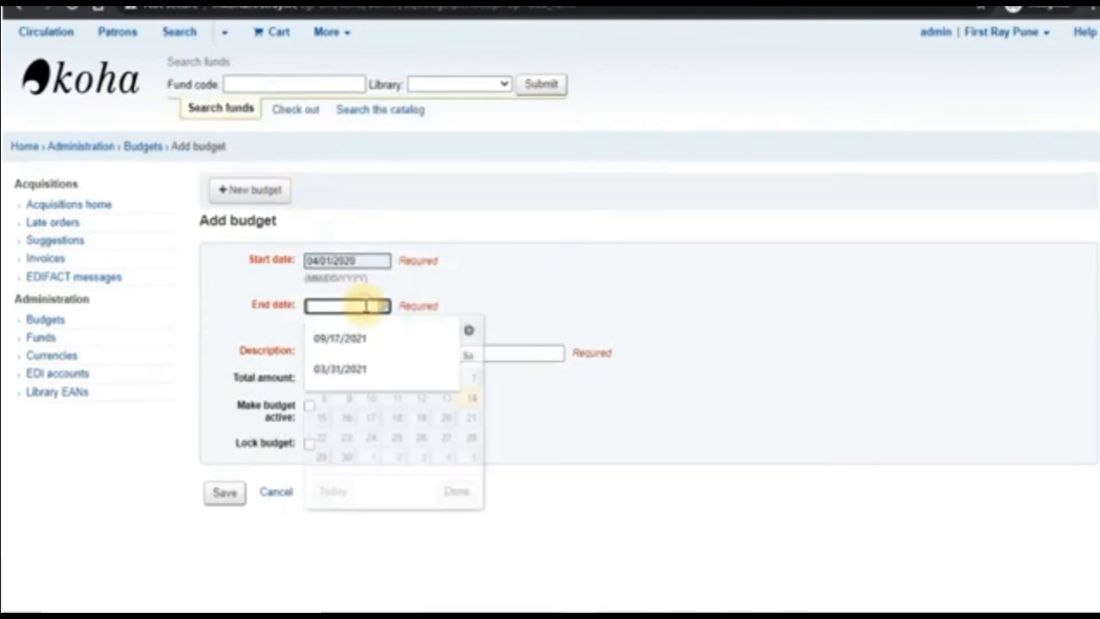
pyautogui.click(365, 366)
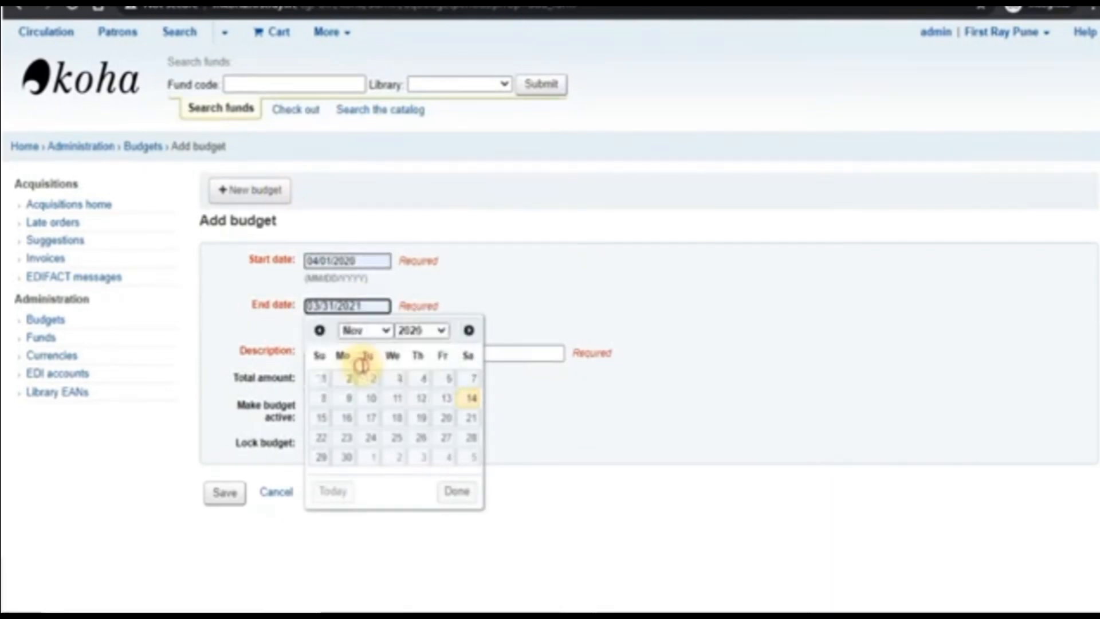
pyautogui.click(483, 265)
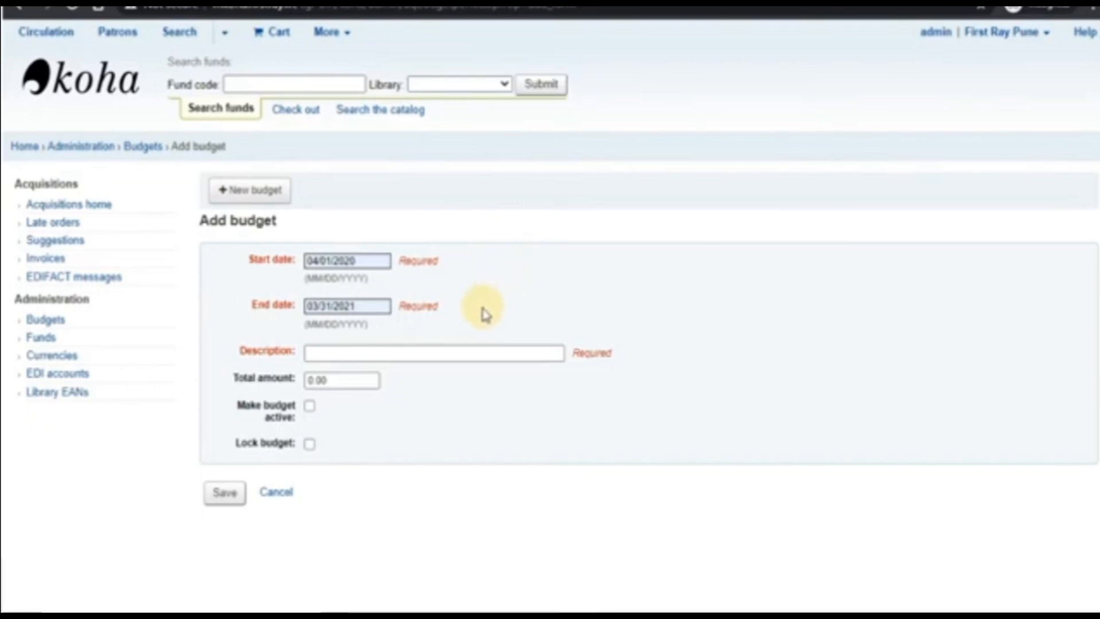
# Describe the budget as University Budget with a total amount of 200000, make it active and save it
pyautogui.click(392, 356)
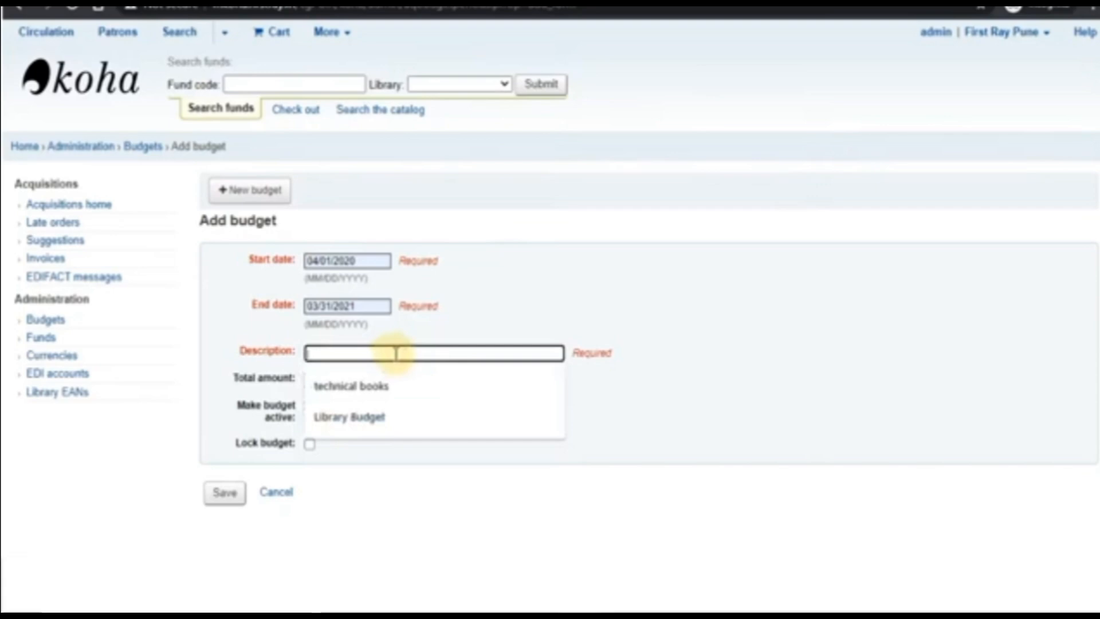
pyautogui.write('University')
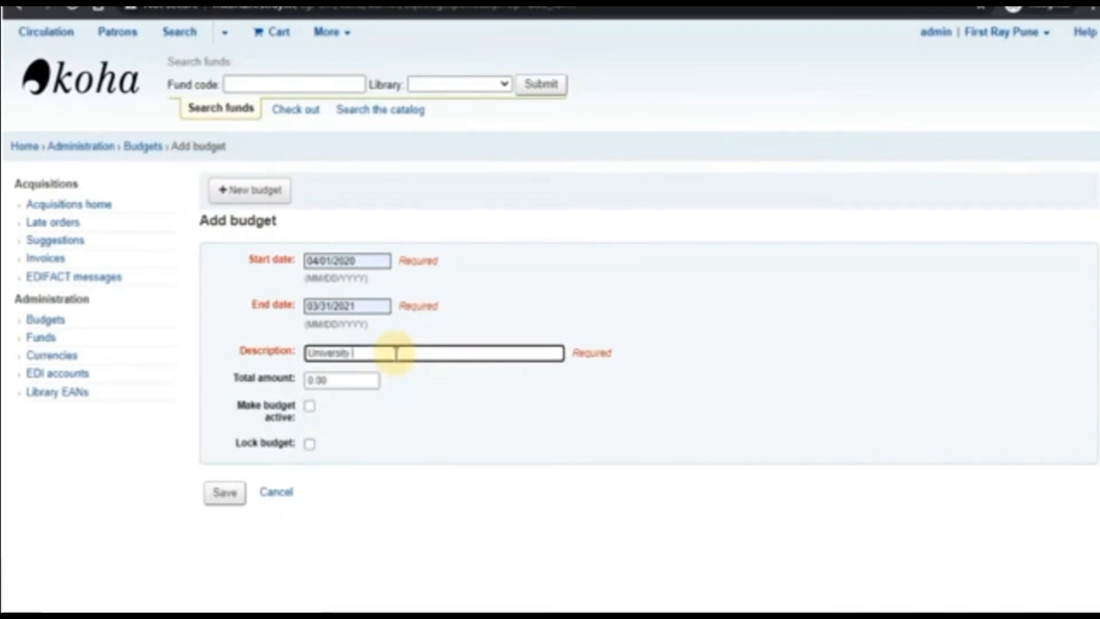
pyautogui.write(' Budget')
pyautogui.click(331, 380)
pyautogui.press('BackSpace')
pyautogui.press('BackSpace')
pyautogui.press('BackSpace')
pyautogui.press('BackSpace')
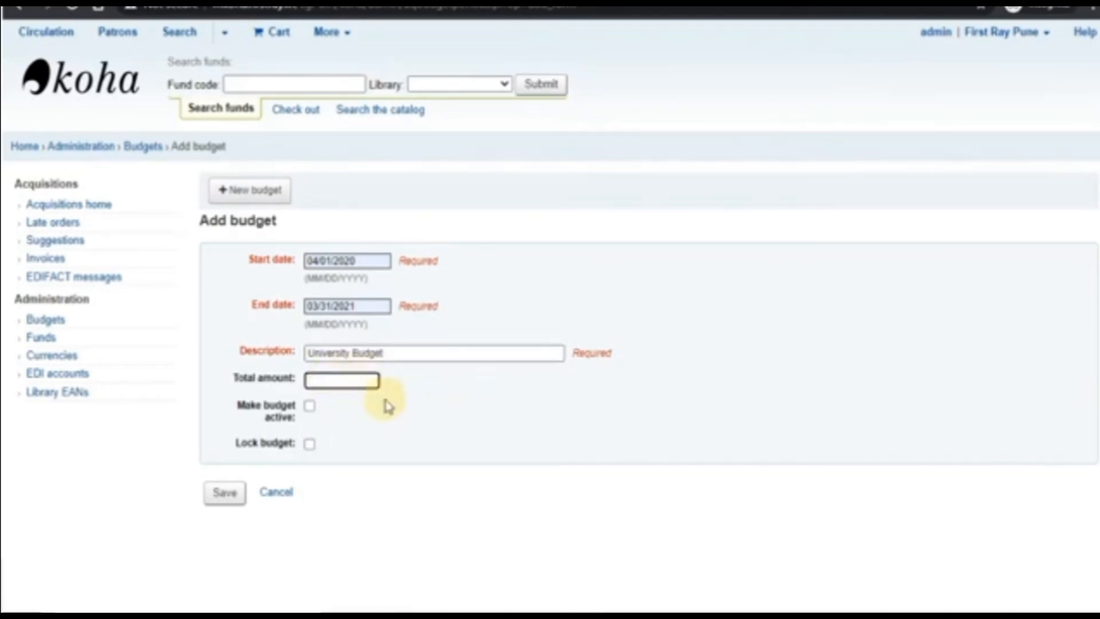
pyautogui.write('200000')
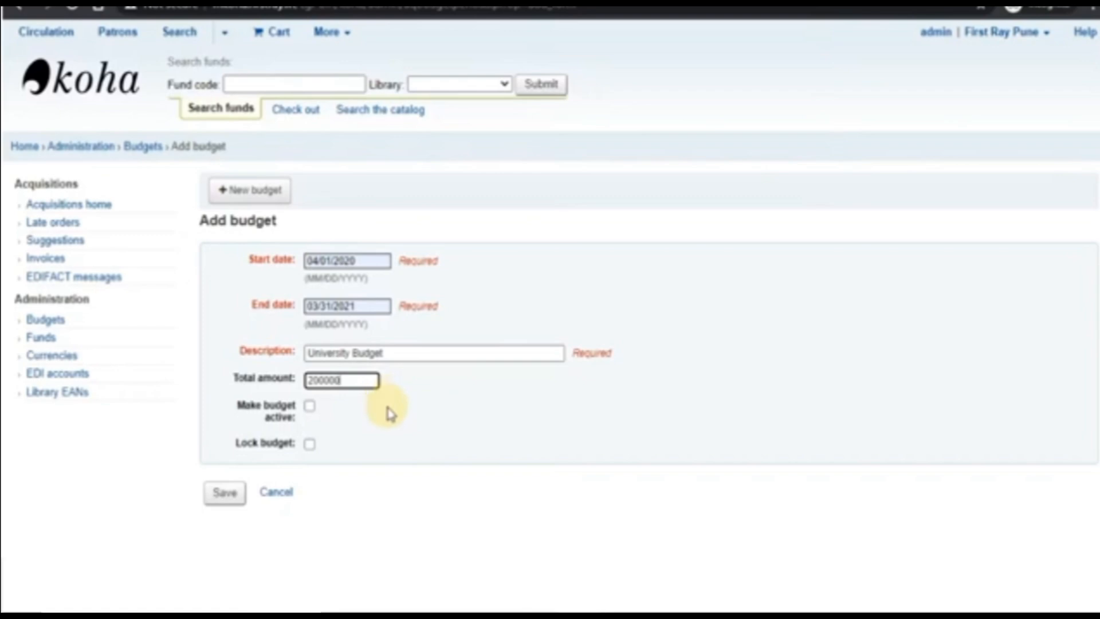
pyautogui.click(310, 406)
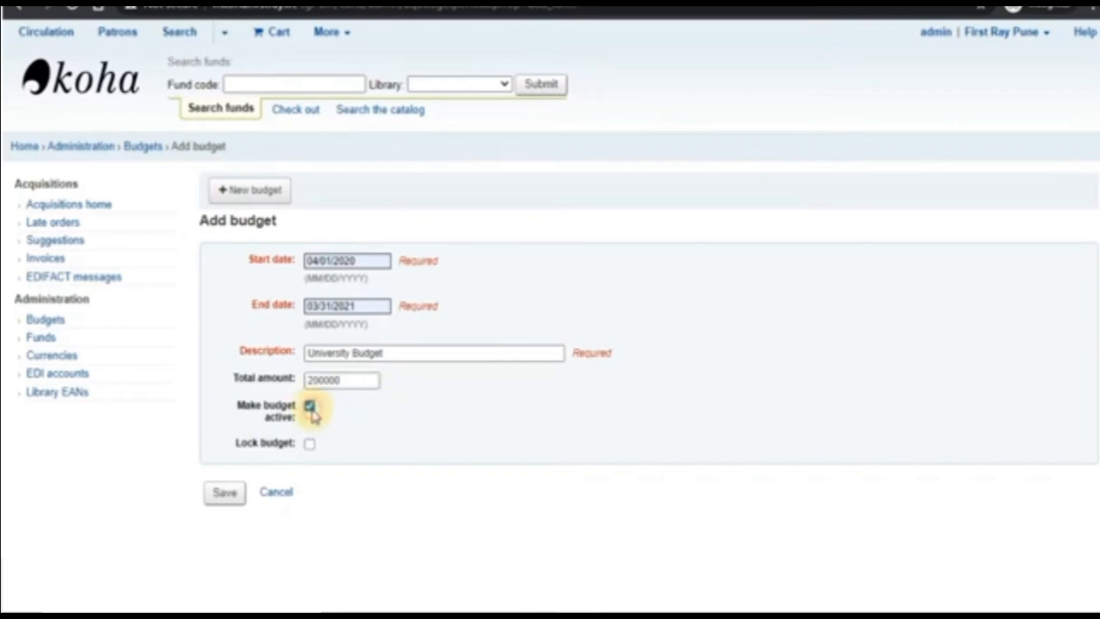
pyautogui.click(227, 493)
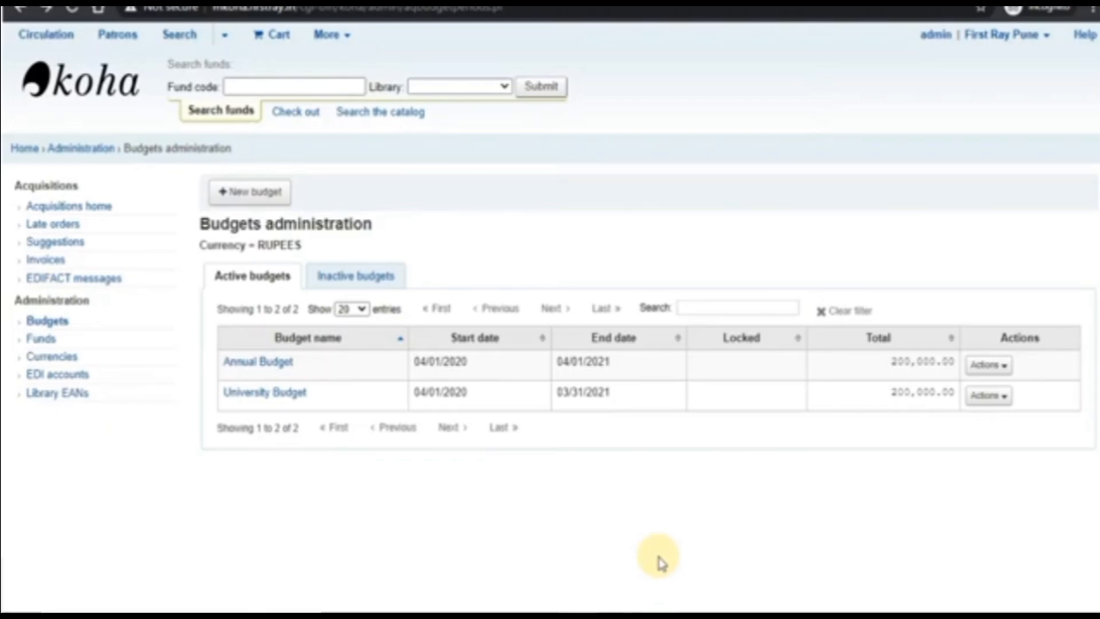
# Start a new fund under University Budget with fund name Commerce and fund code COM
pyautogui.click(1004, 405)
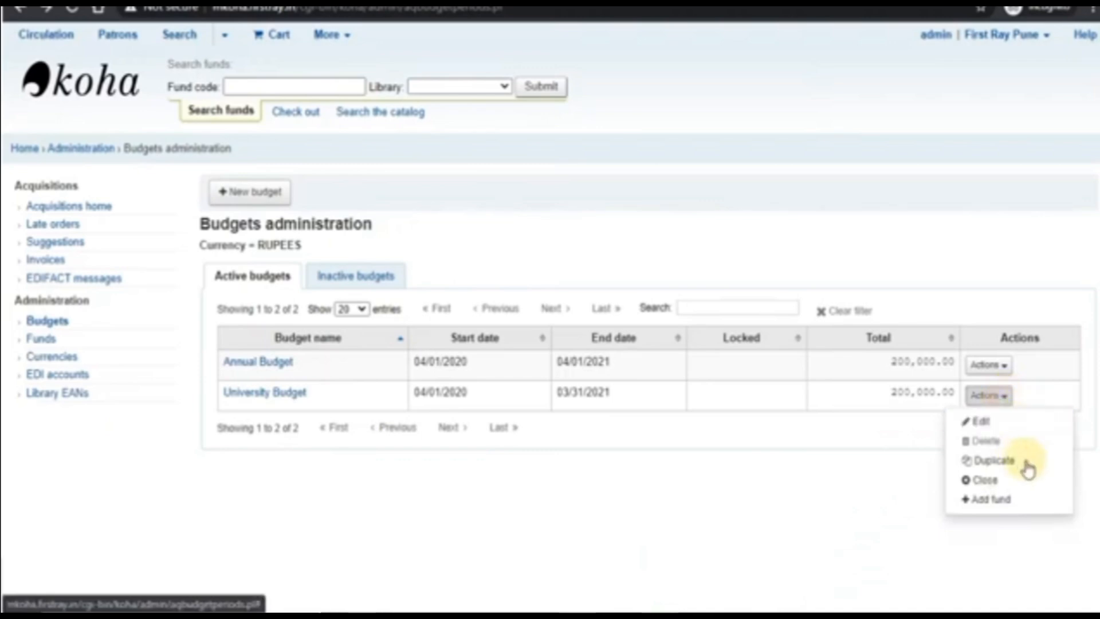
pyautogui.click(1033, 499)
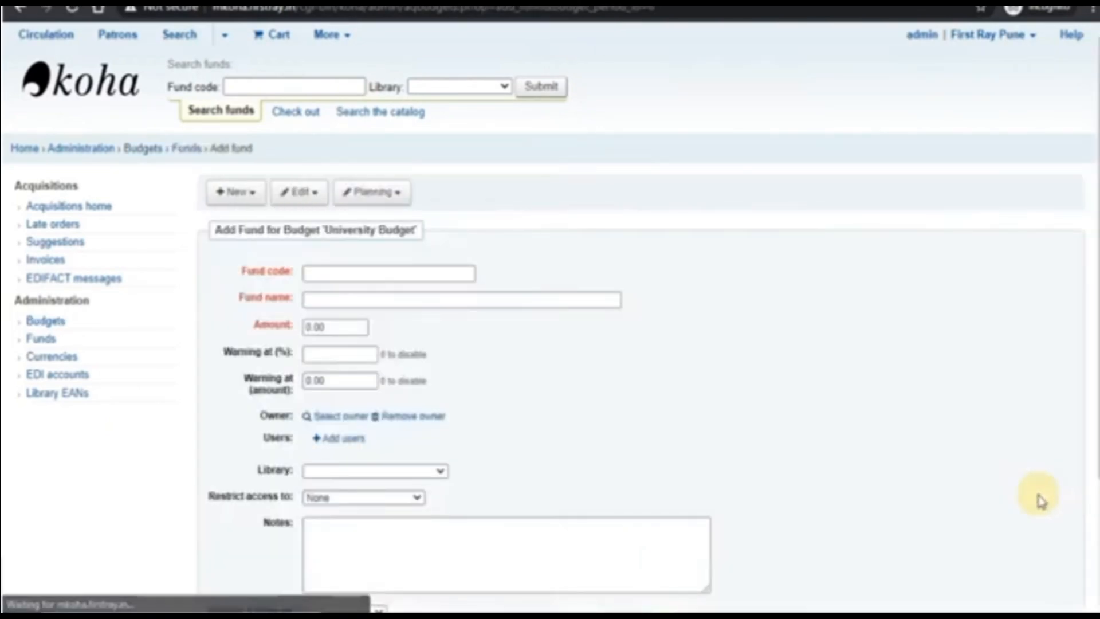
pyautogui.scroll(-1, 1041, 500)
pyautogui.click(307, 224)
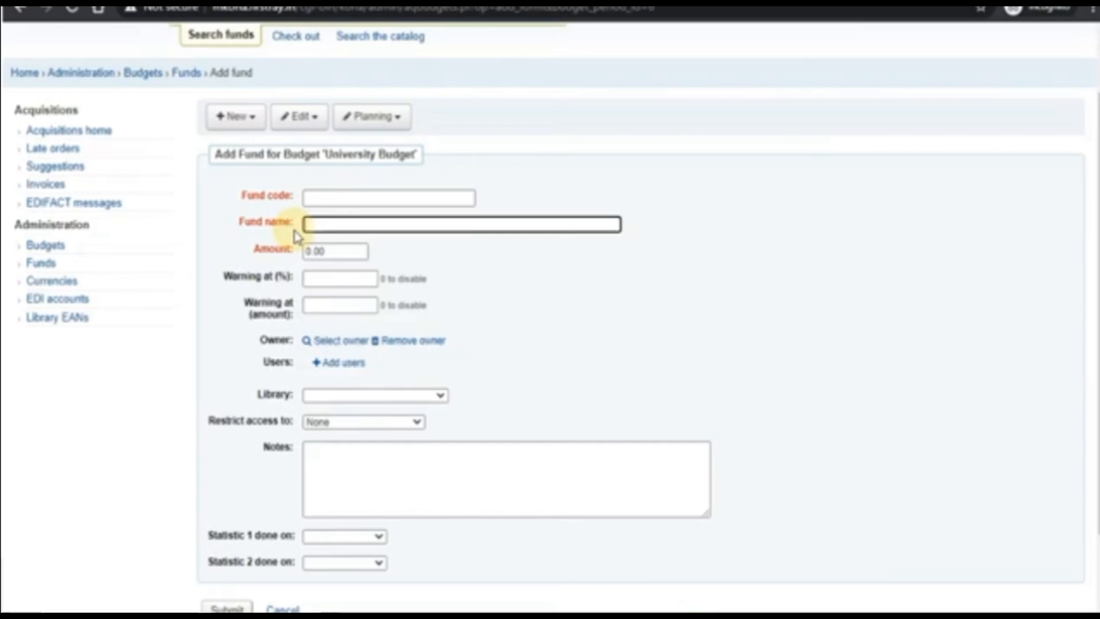
pyautogui.write('Co')
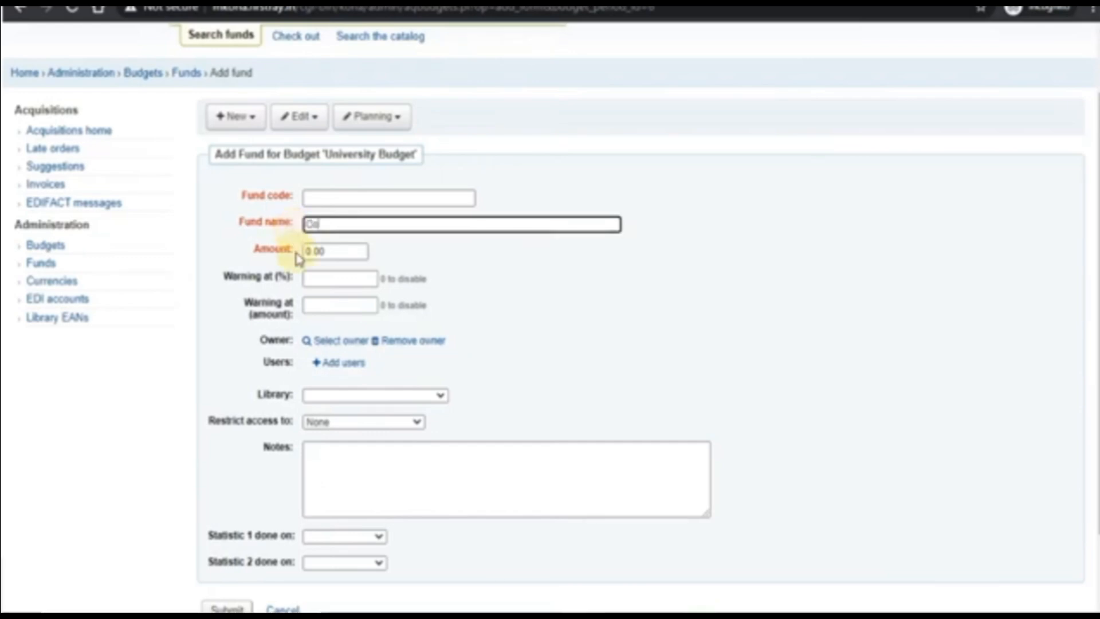
pyautogui.write('mmercial')
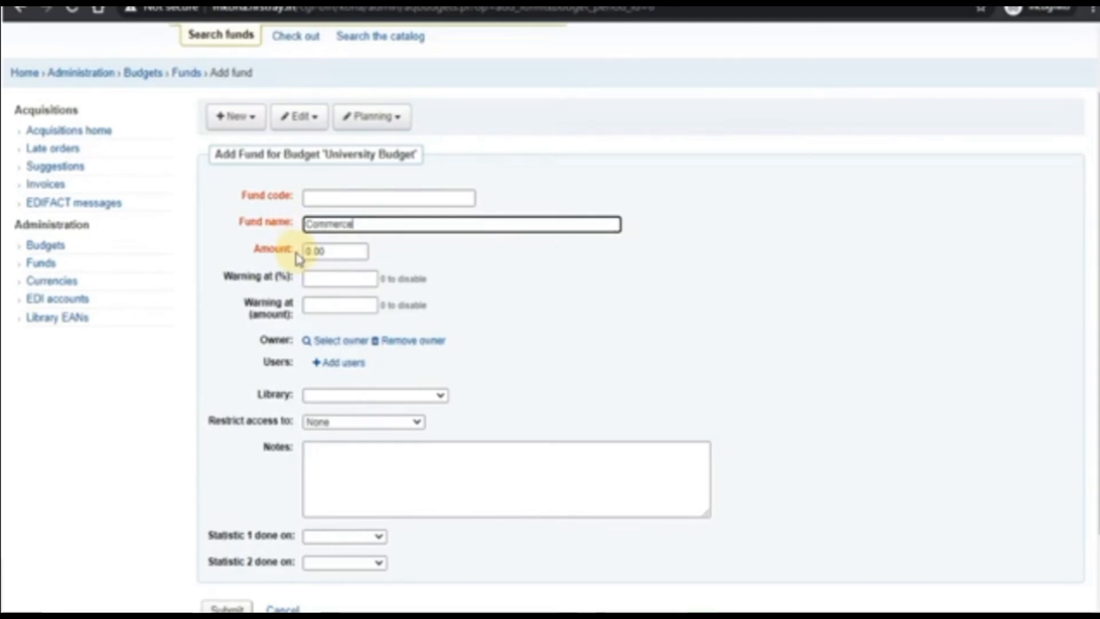
pyautogui.click(337, 199)
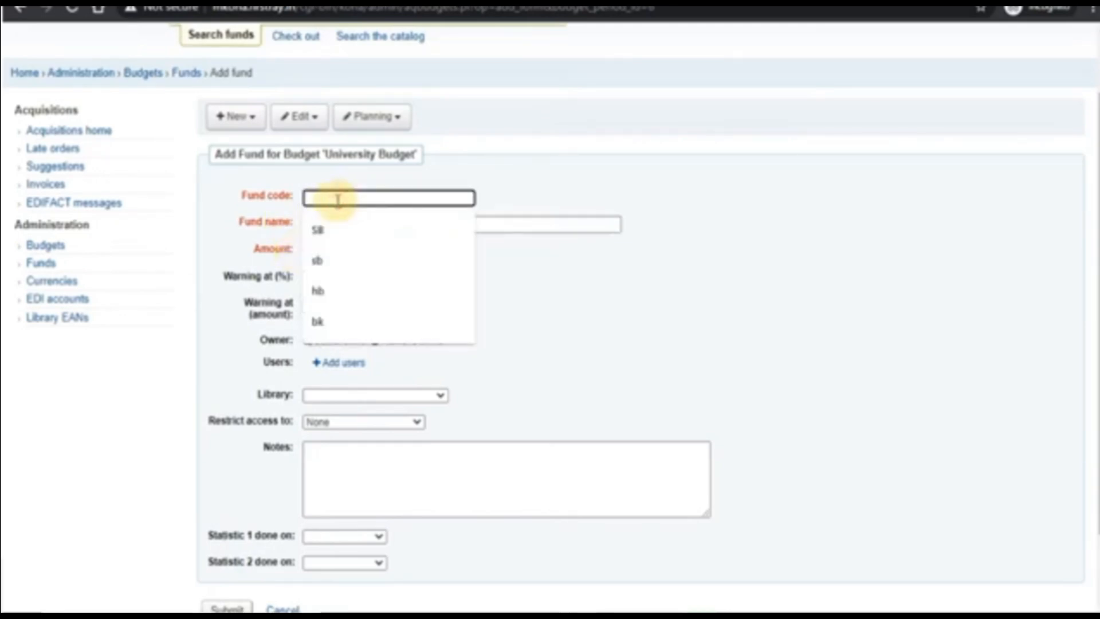
pyautogui.write('COM')
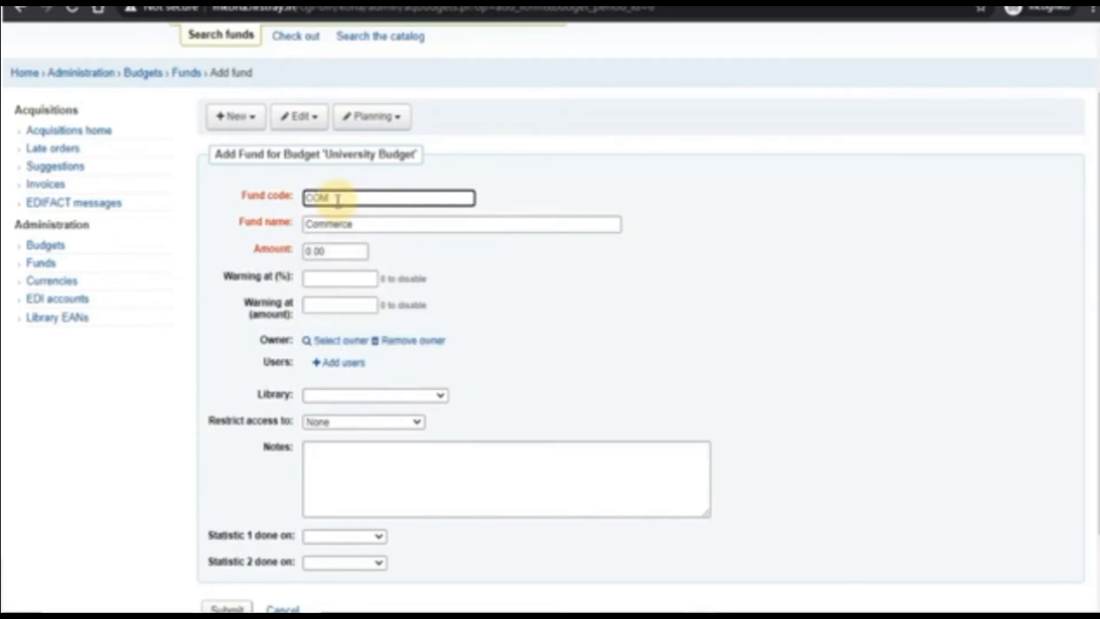
# Set the Commerce fund's amount to 60000 and its warning amount to 40000, and submit the fund
pyautogui.click(349, 251)
pyautogui.press('BackSpace')
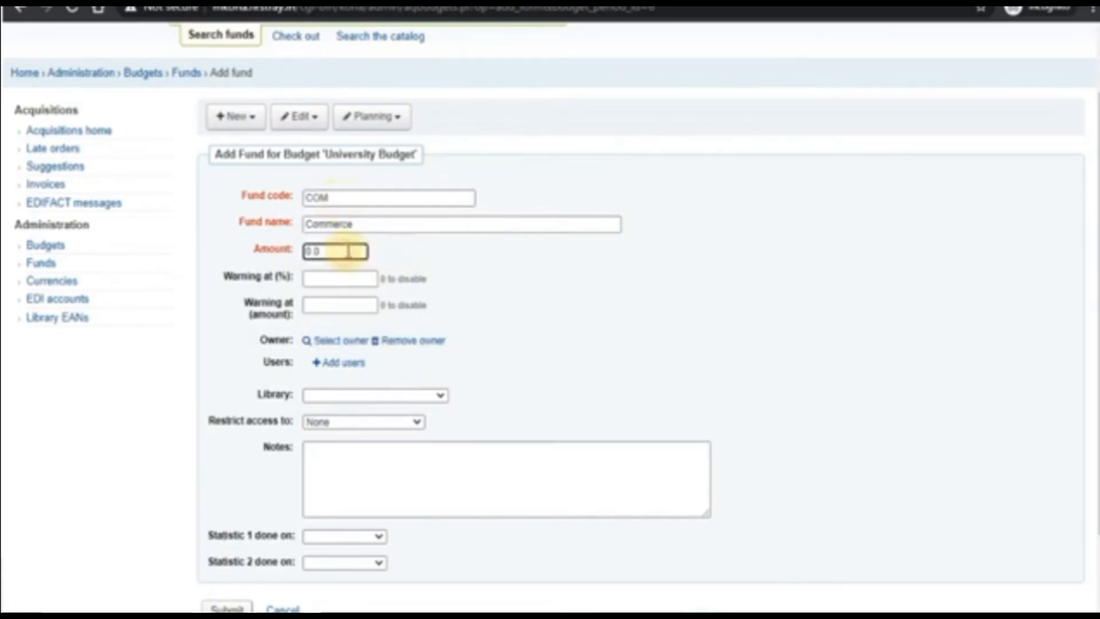
pyautogui.press('BackSpace')
pyautogui.press('BackSpace')
pyautogui.press('BackSpace')
pyautogui.write('50000')
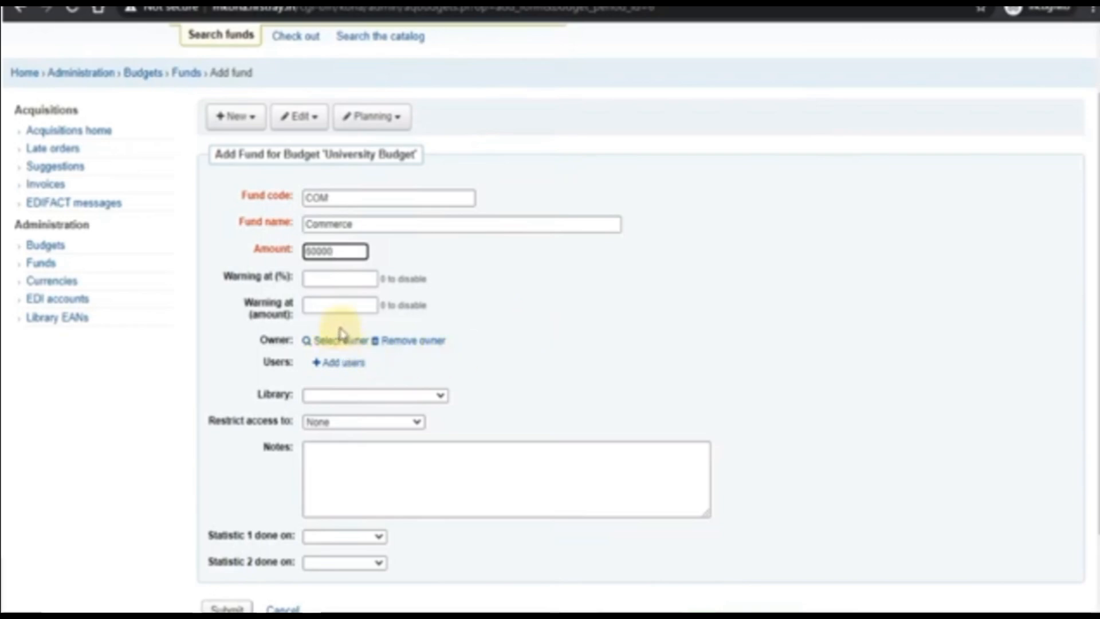
pyautogui.click(340, 305)
pyautogui.write('40000')
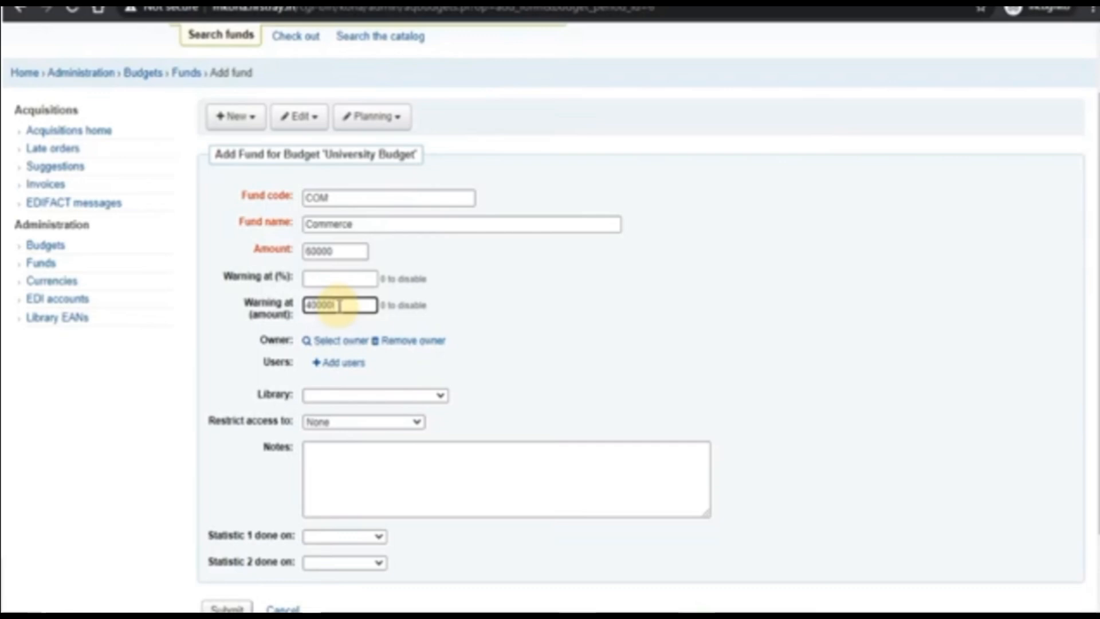
pyautogui.click(554, 295)
pyautogui.scroll(-2, 554, 295)
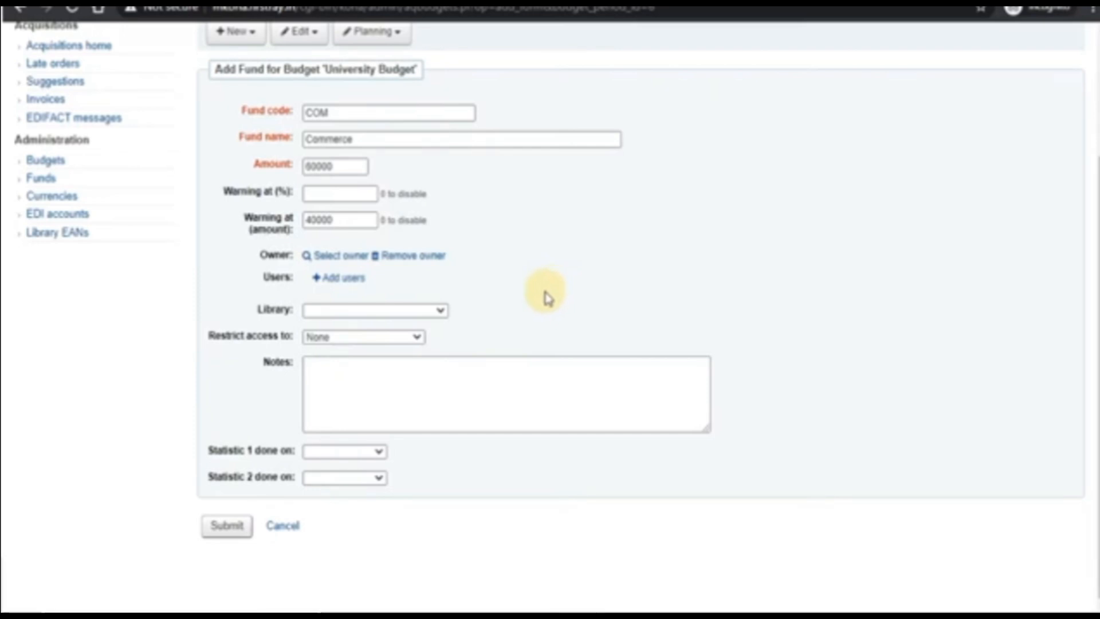
pyautogui.click(221, 526)
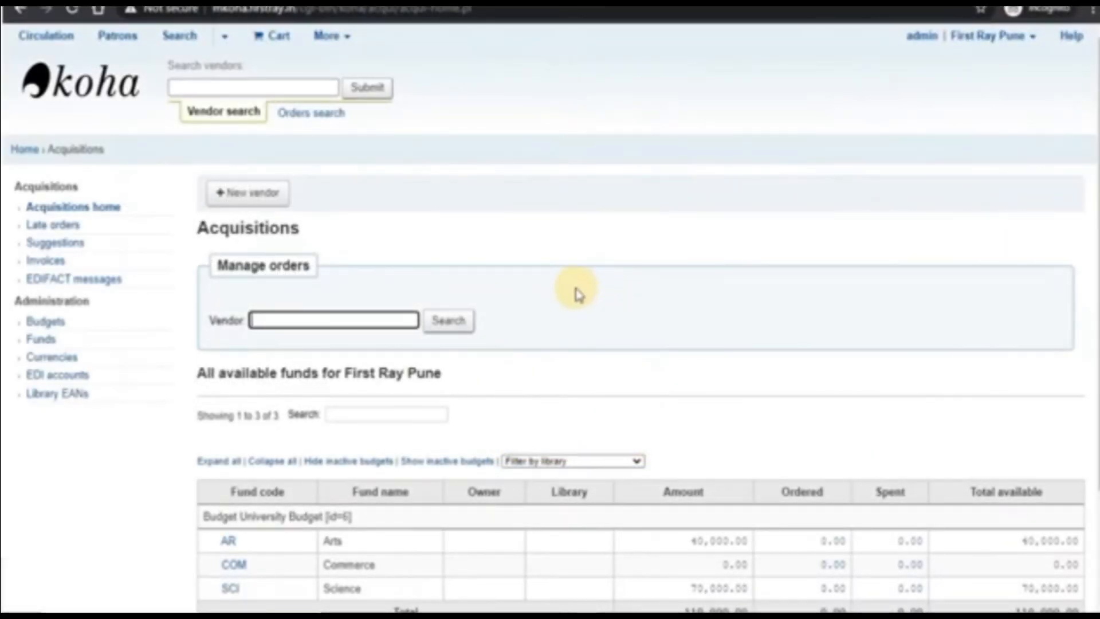
# Add a new vendor named Chandan Book Shop with its postal address and phone number, and save it
pyautogui.click(281, 198)
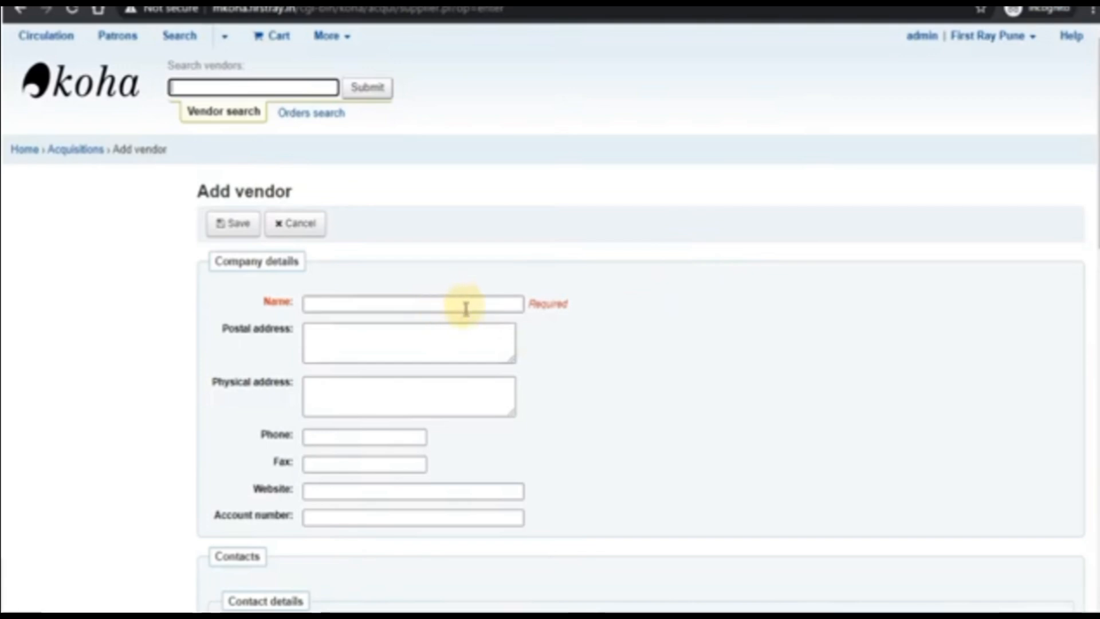
pyautogui.scroll(-2, 466, 310)
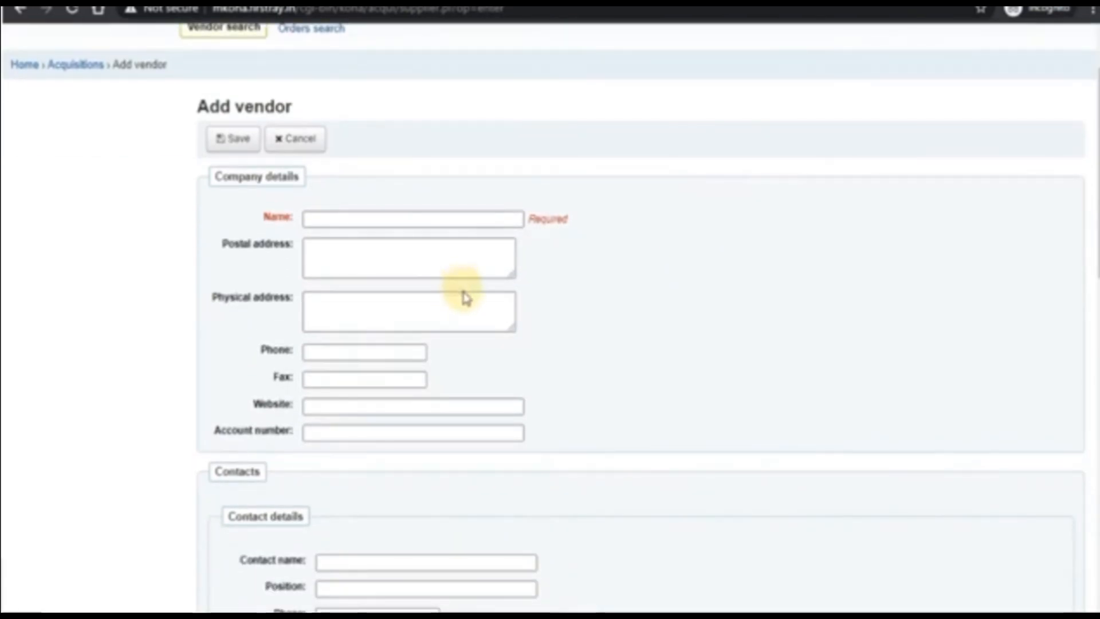
pyautogui.scroll(-2, 466, 296)
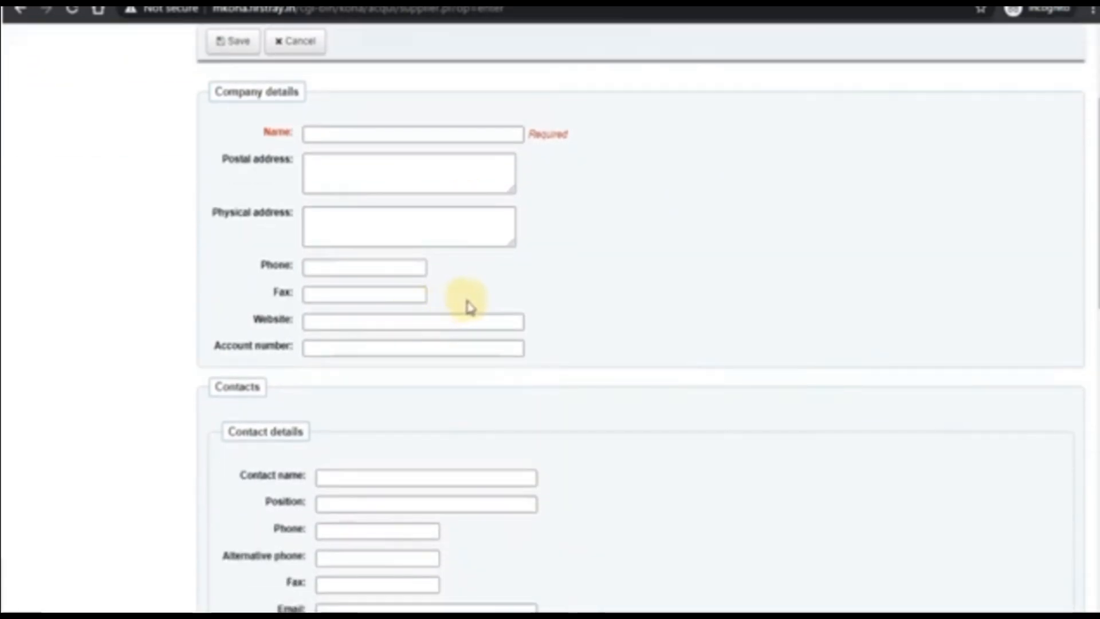
pyautogui.scroll(-4, 430, 337)
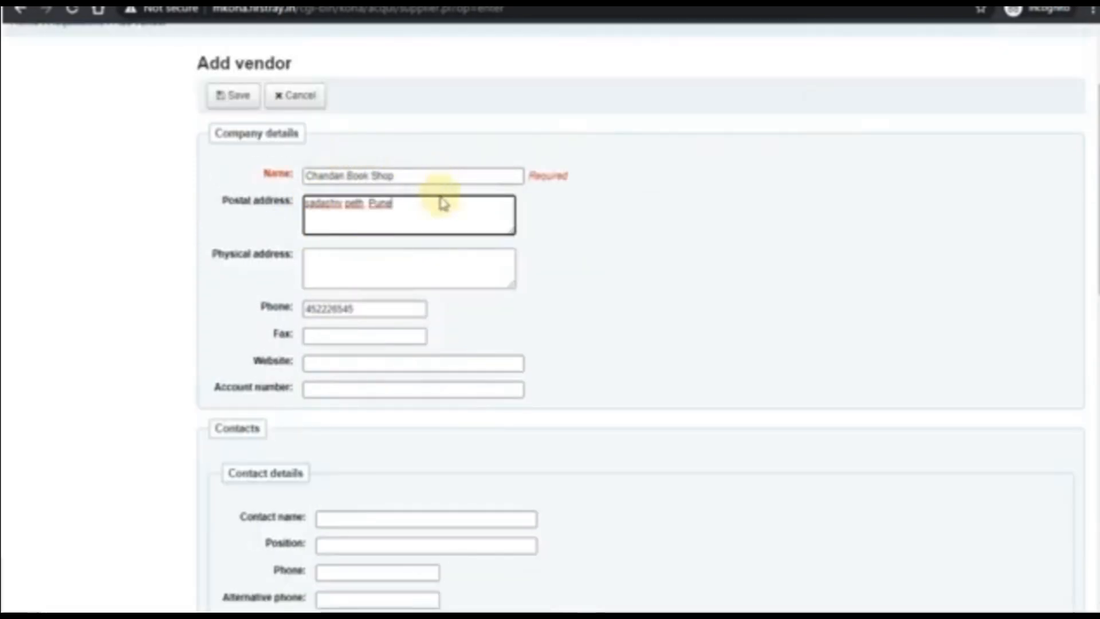
pyautogui.scroll(-12, 449, 224)
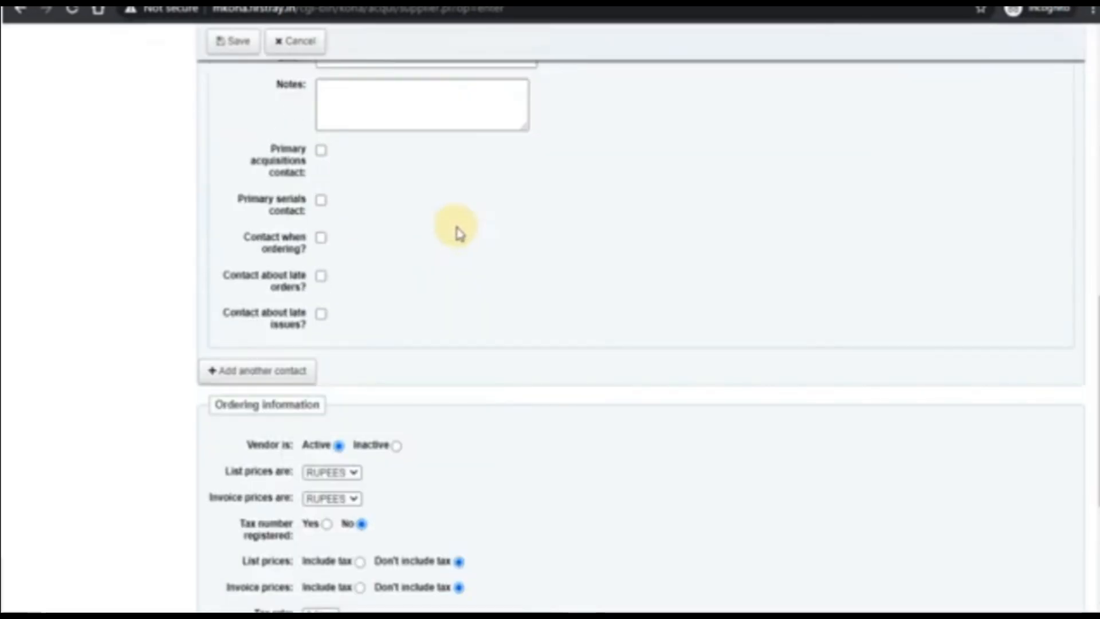
pyautogui.scroll(-5, 458, 232)
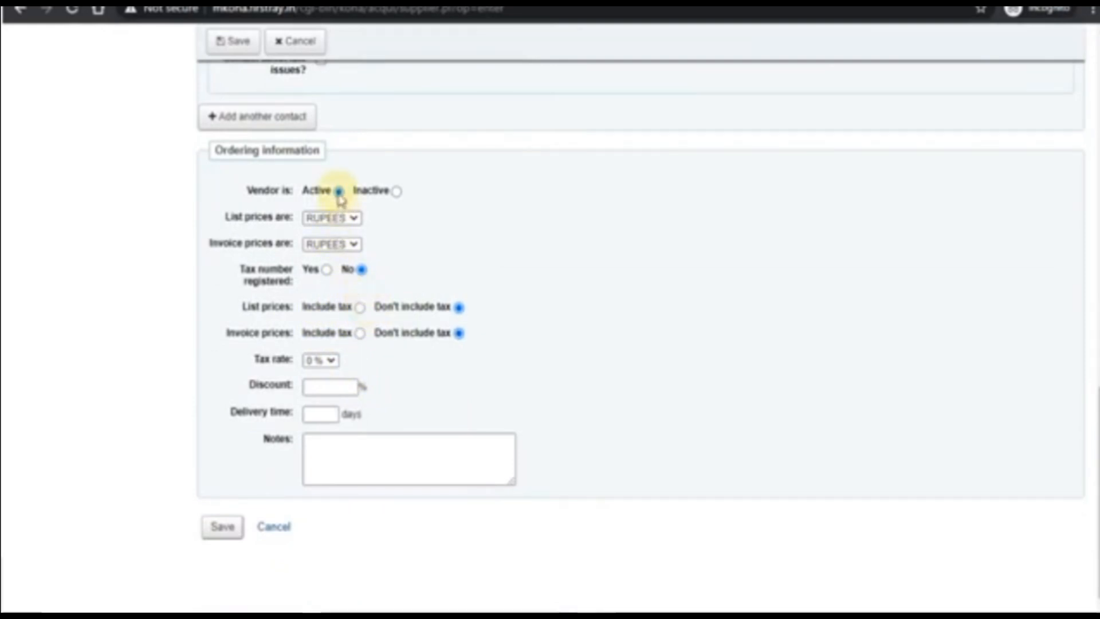
pyautogui.click(221, 526)
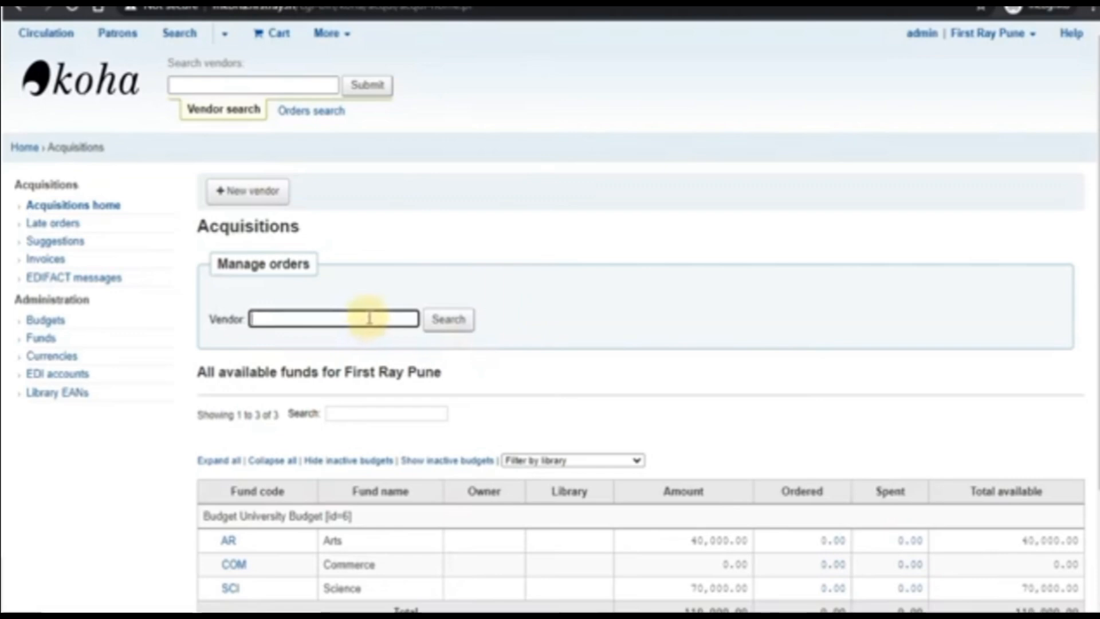
# Search for the vendor Chandan book shop to manage its orders
pyautogui.write('Chan')
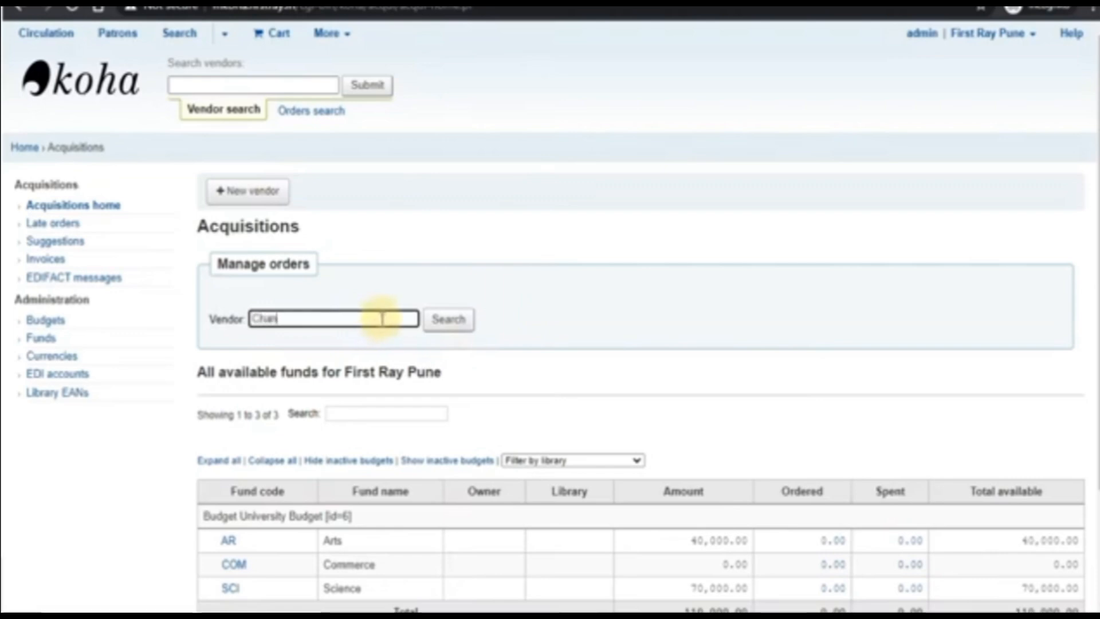
pyautogui.write('dan book shop')
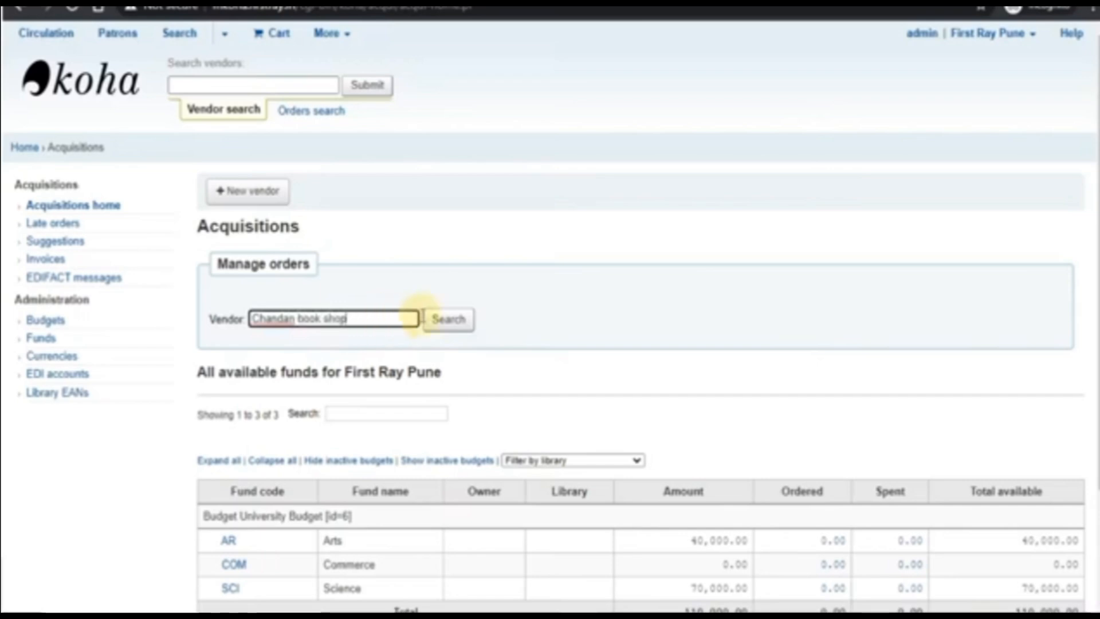
pyautogui.click(449, 320)
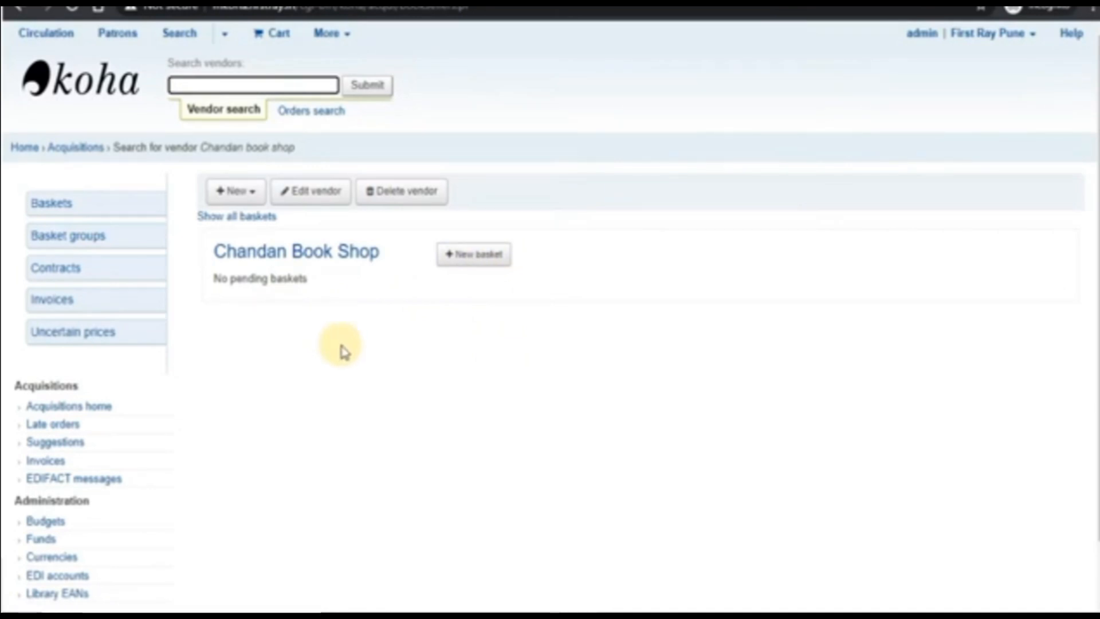
# Add a new basket named 01 to Chandan Book Shop and save it
pyautogui.click(499, 262)
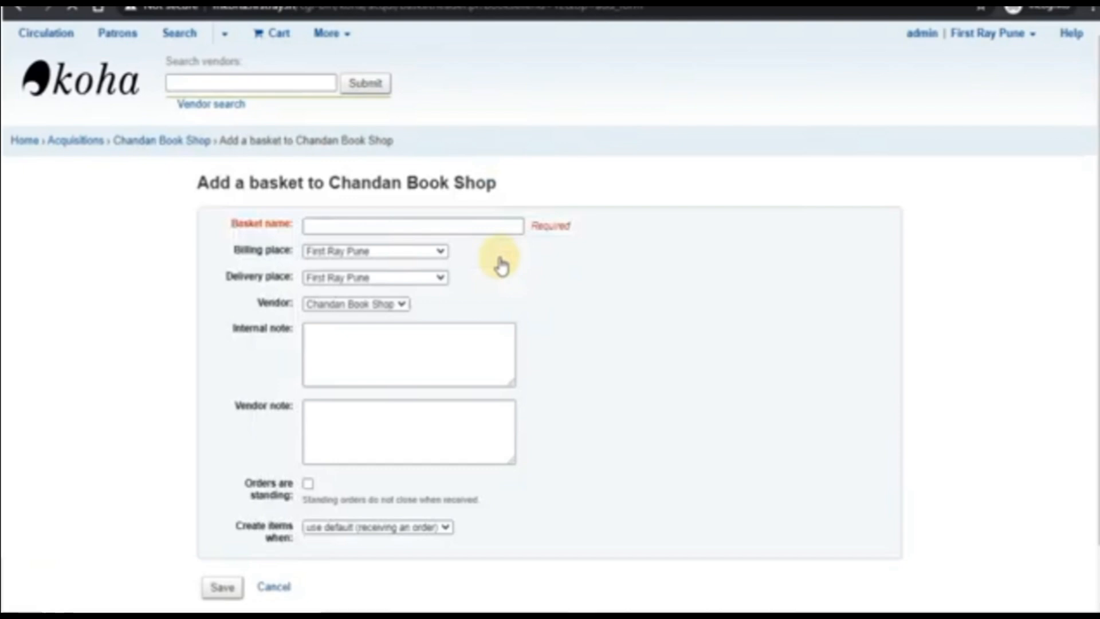
pyautogui.scroll(-2, 572, 296)
pyautogui.scroll(2, 594, 292)
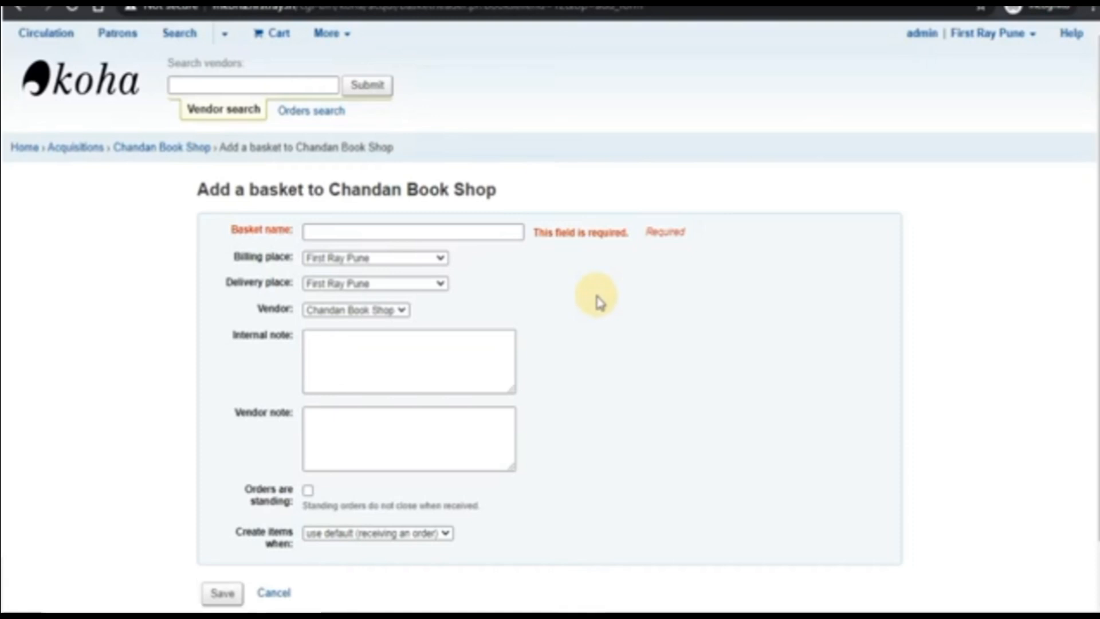
pyautogui.click(412, 229)
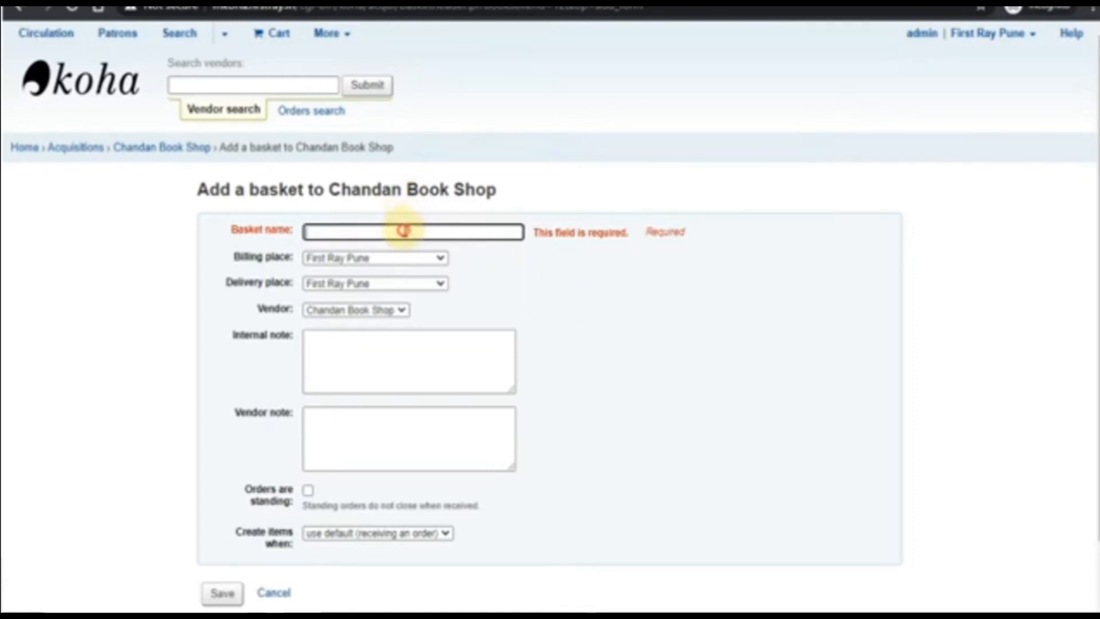
pyautogui.write('01')
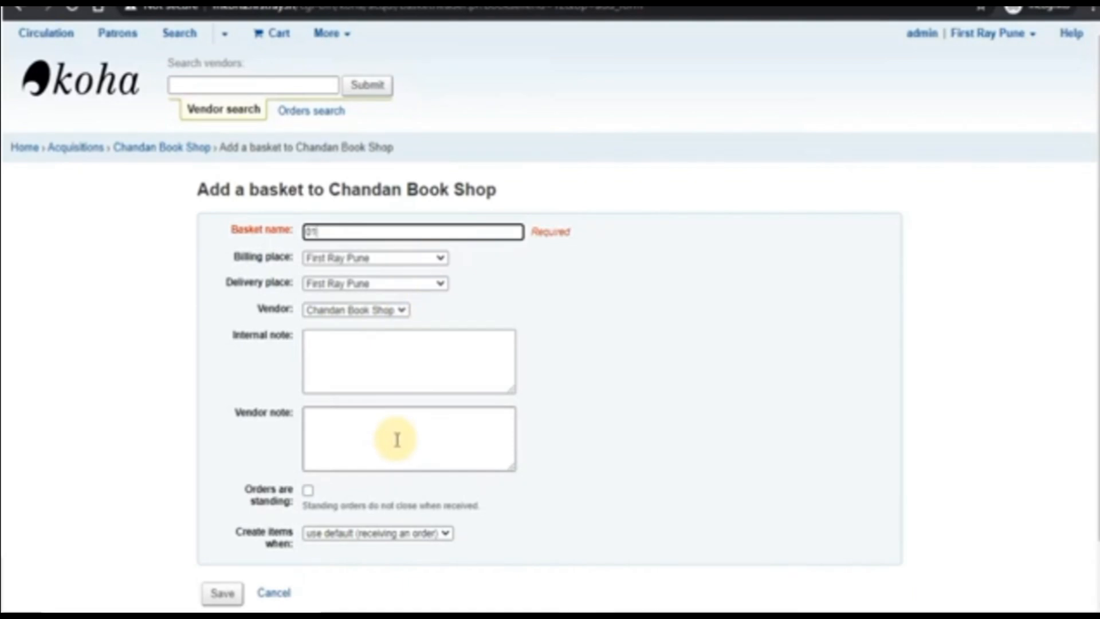
pyautogui.scroll(-1, 395, 438)
pyautogui.click(224, 527)
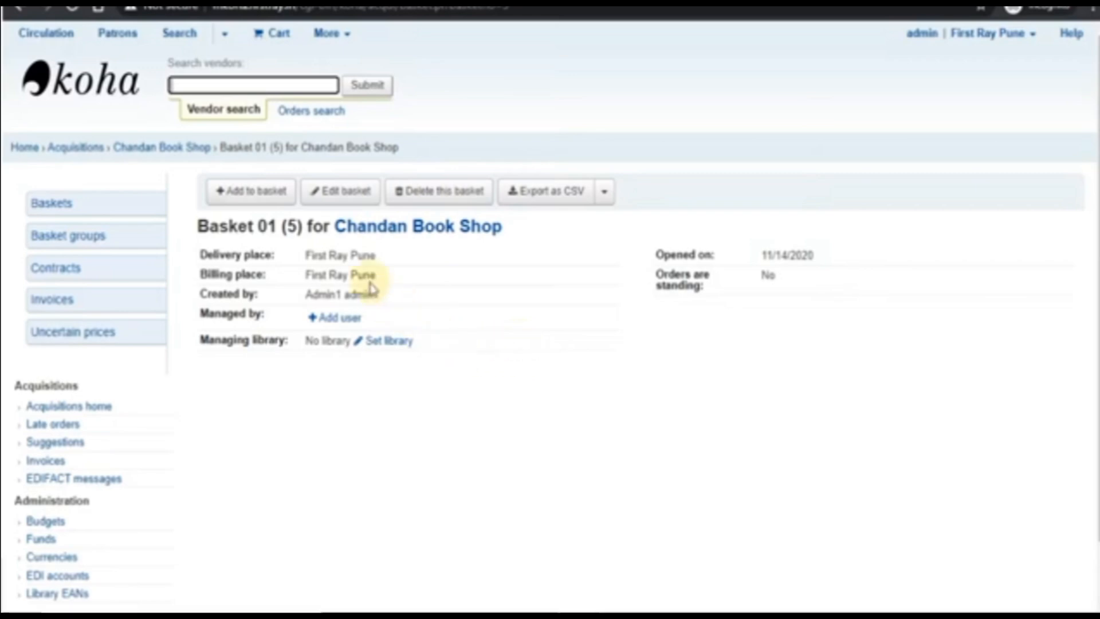
# Add an order to basket 01 from a new empty record, with author, ISBN, publisher Newyork Institute of Finance, edition 2nd ed. and publication year 1986
pyautogui.click(283, 201)
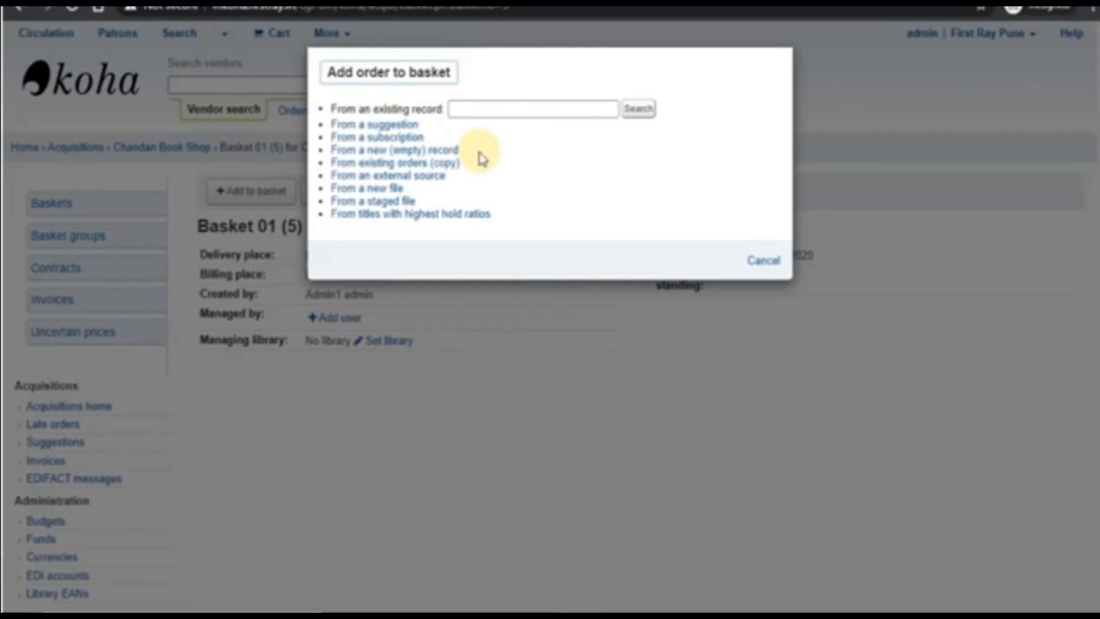
pyautogui.click(445, 156)
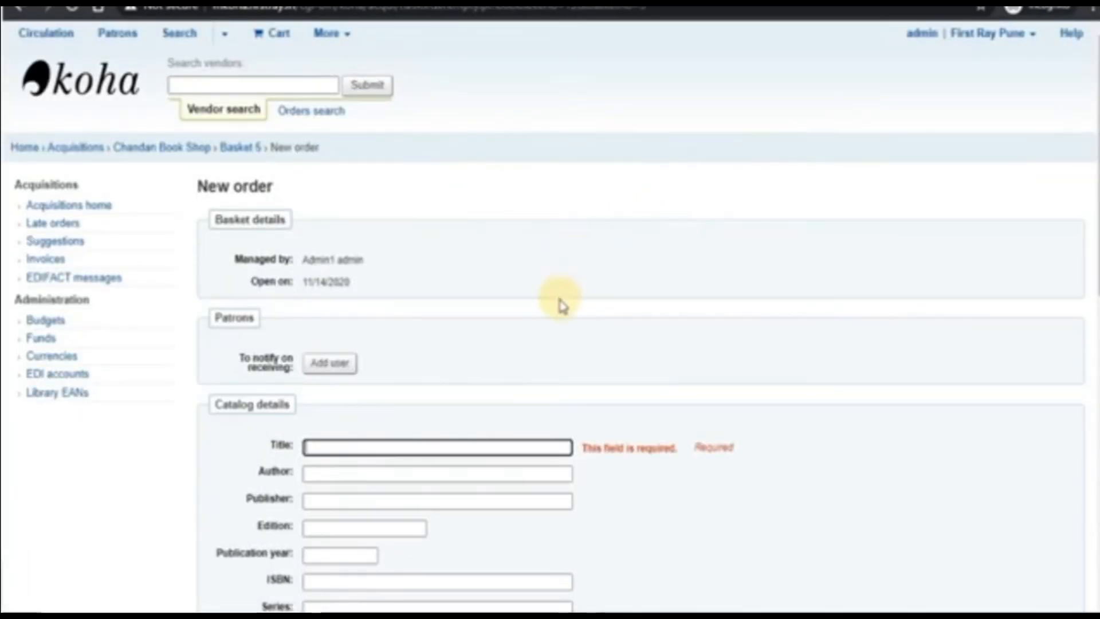
pyautogui.scroll(-2, 607, 292)
pyautogui.scroll(-2, 609, 292)
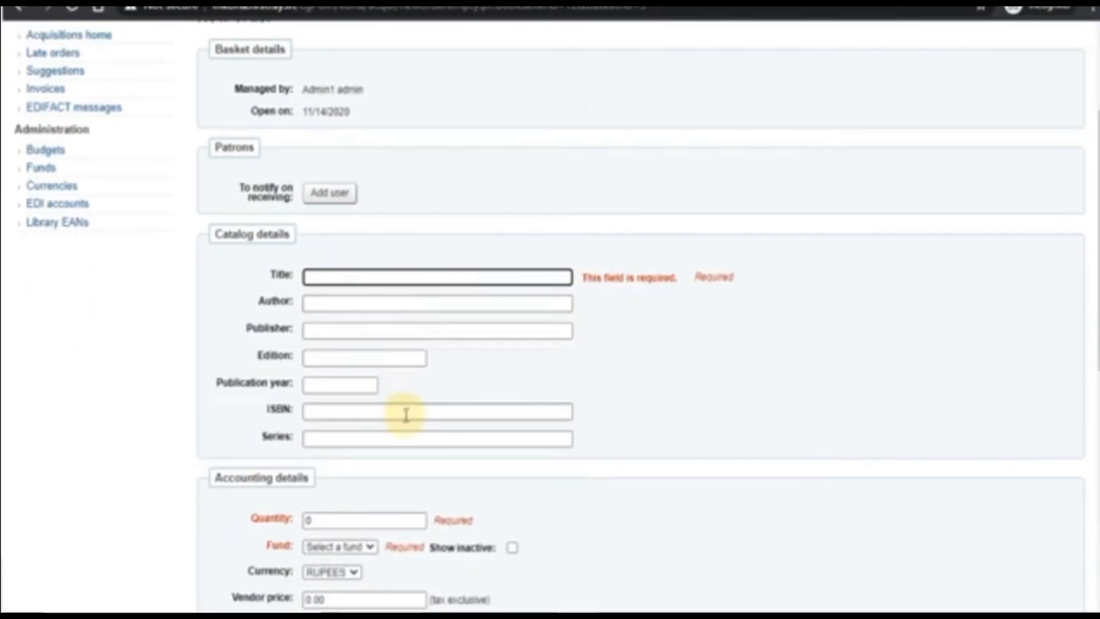
pyautogui.scroll(-4, 406, 415)
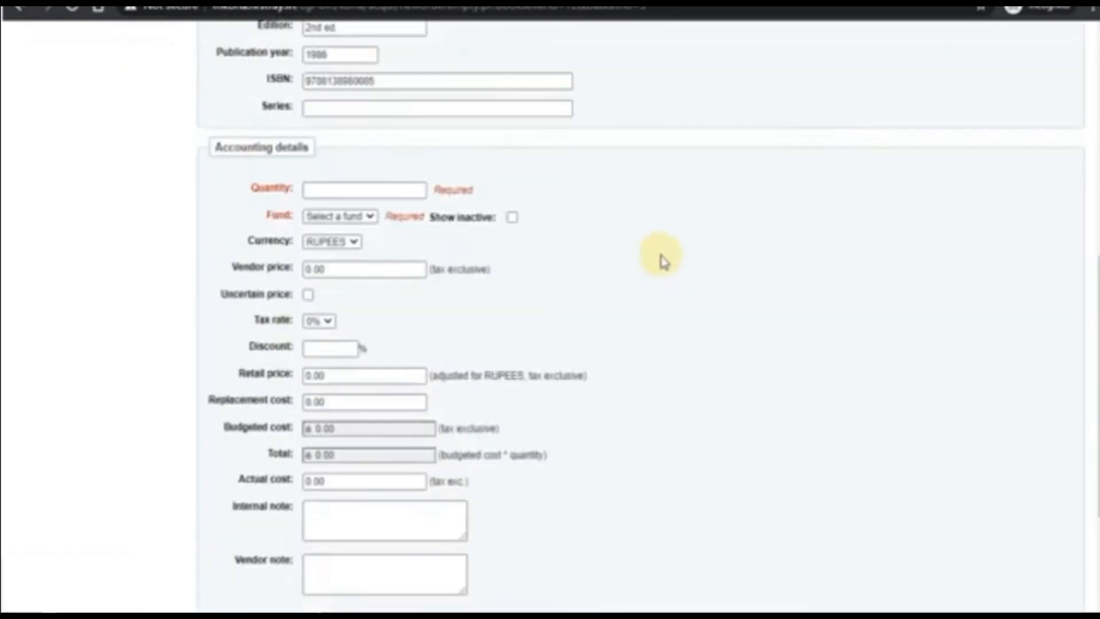
pyautogui.scroll(2, 659, 259)
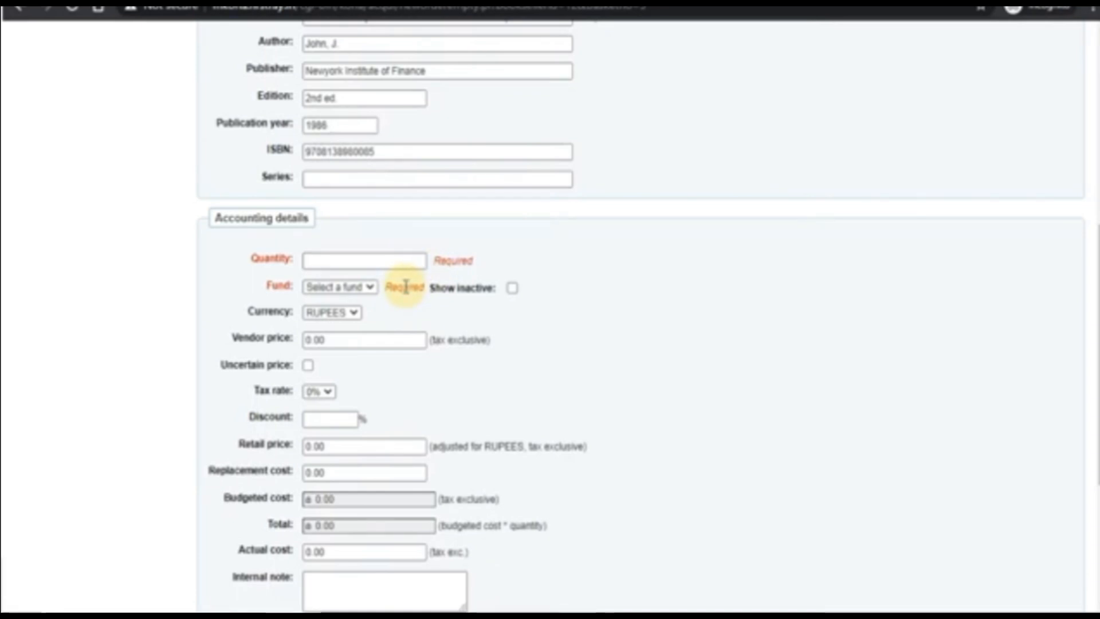
# Set the order's quantity to 2, its fund to Commerce and its vendor price to 350
pyautogui.click(338, 258)
pyautogui.write('2')
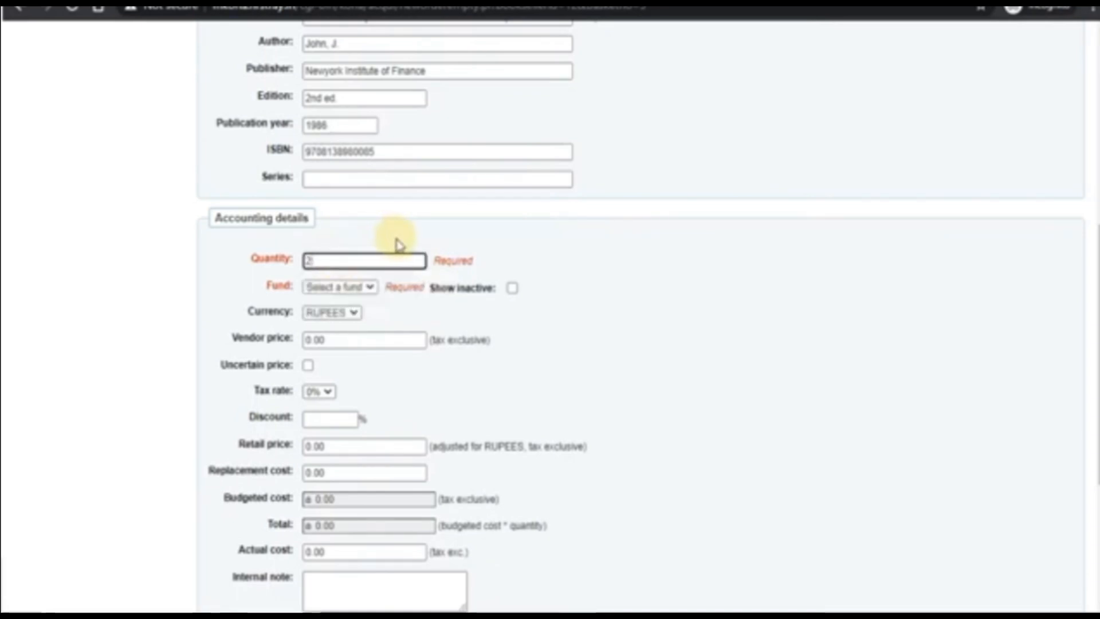
pyautogui.click(363, 287)
pyautogui.click(367, 328)
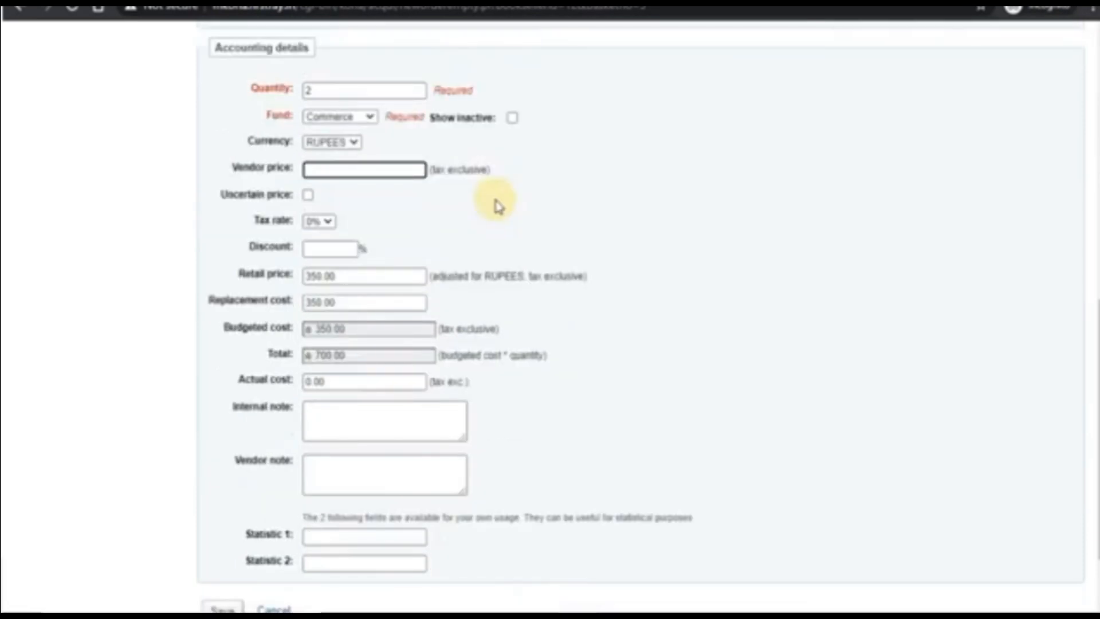
pyautogui.write('350')
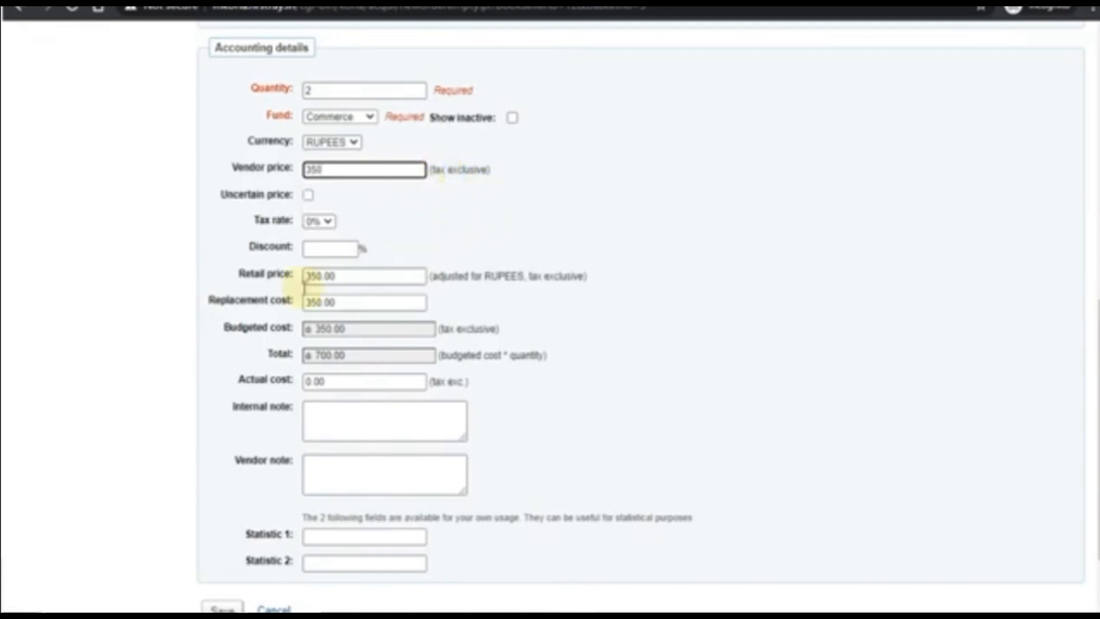
# Give the order a 5% discount and save it to the basket
pyautogui.click(323, 243)
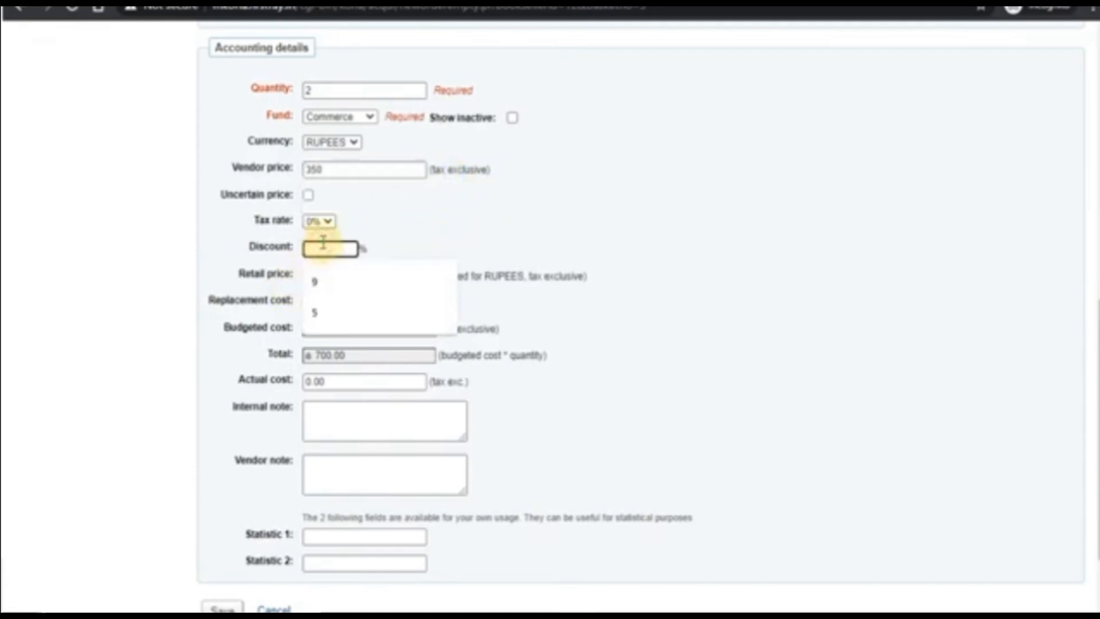
pyautogui.click(346, 316)
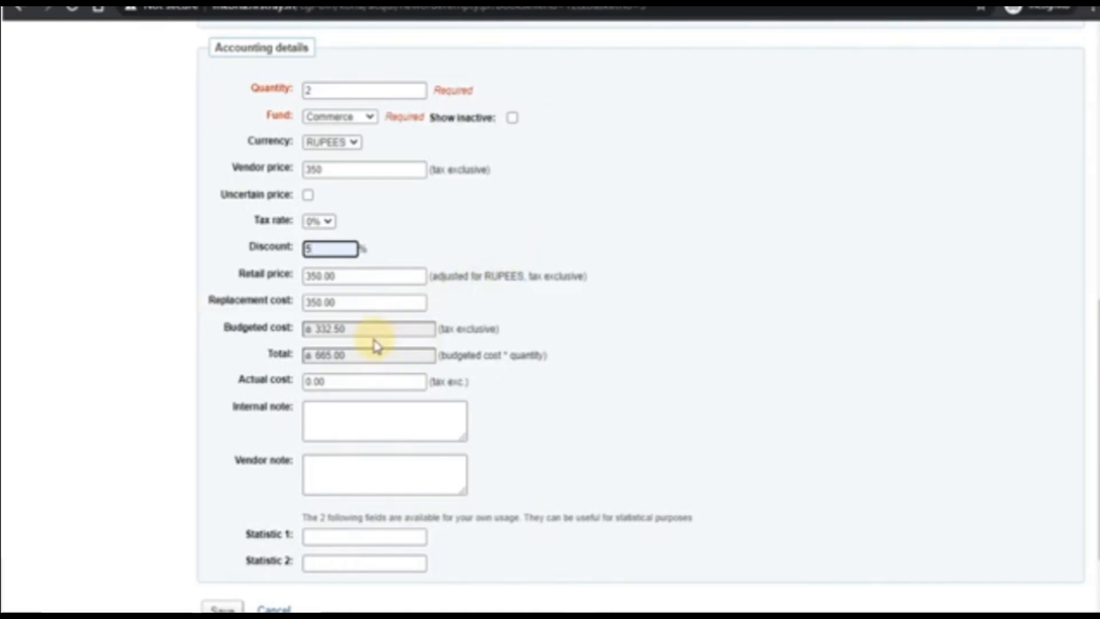
pyautogui.click(623, 426)
pyautogui.scroll(-1, 624, 427)
pyautogui.scroll(1, 629, 428)
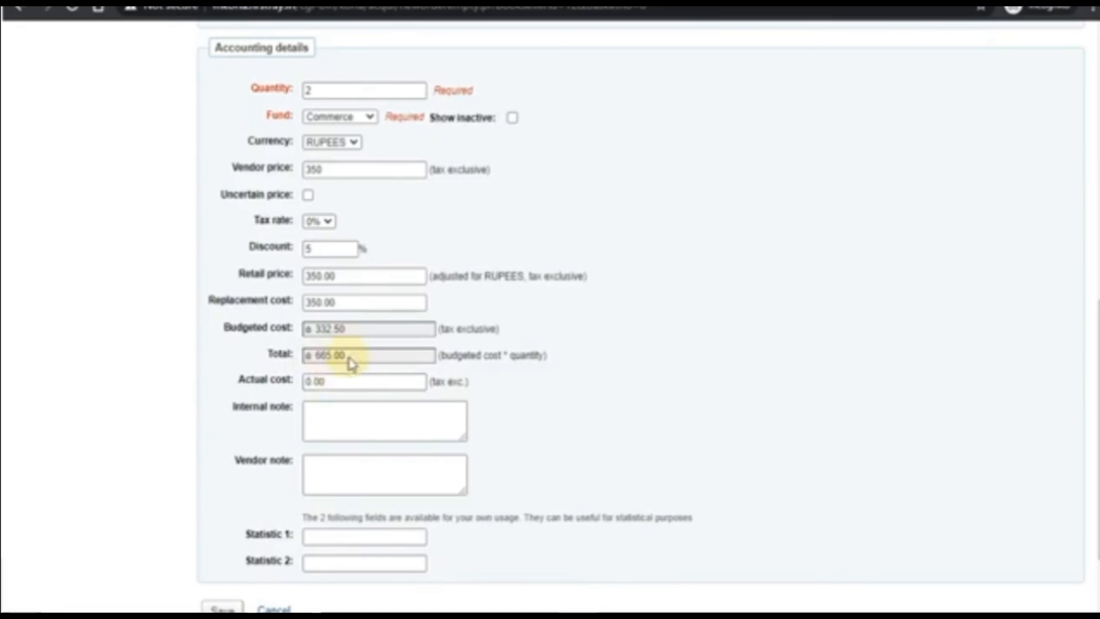
pyautogui.scroll(-2, 292, 449)
pyautogui.click(223, 520)
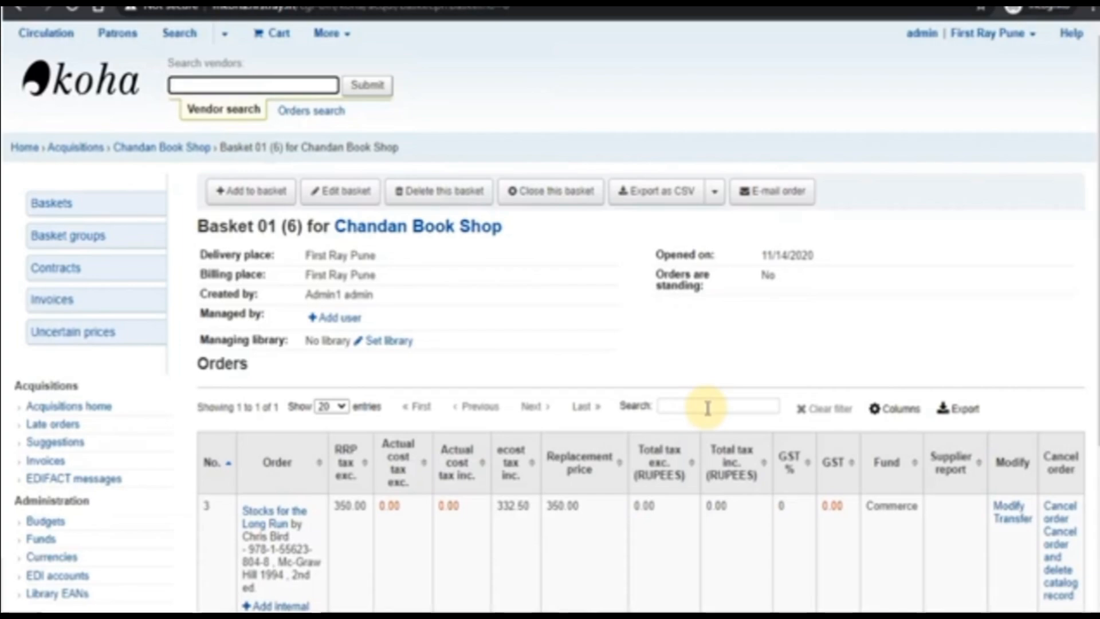
# Review the order in basket 01, then close the basket without attaching it to a basket group
pyautogui.scroll(-3, 707, 407)
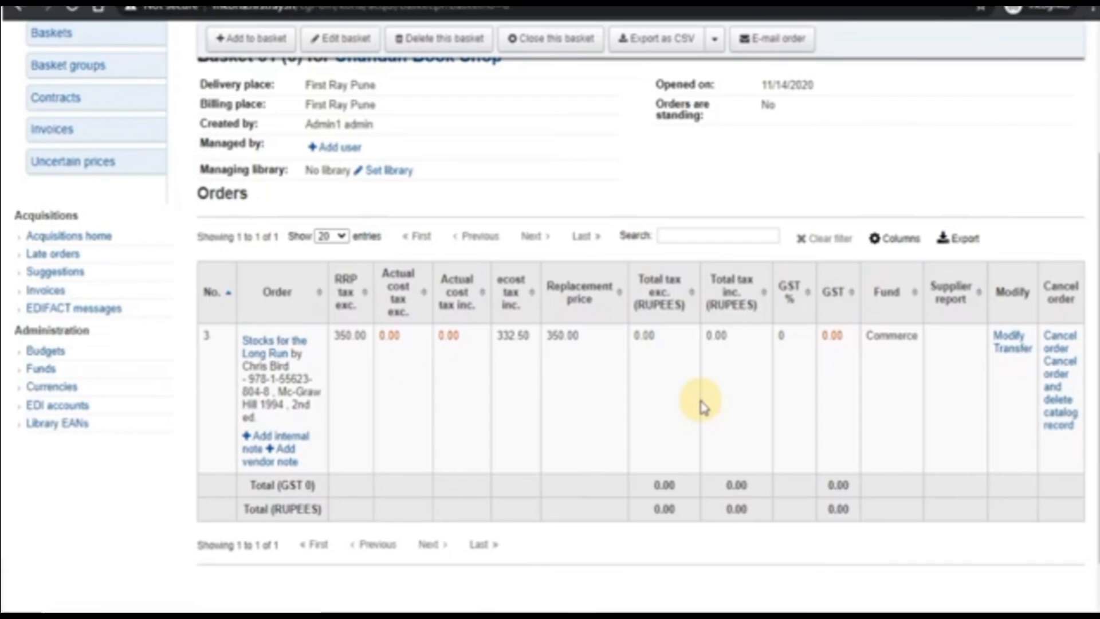
pyautogui.scroll(3, 704, 407)
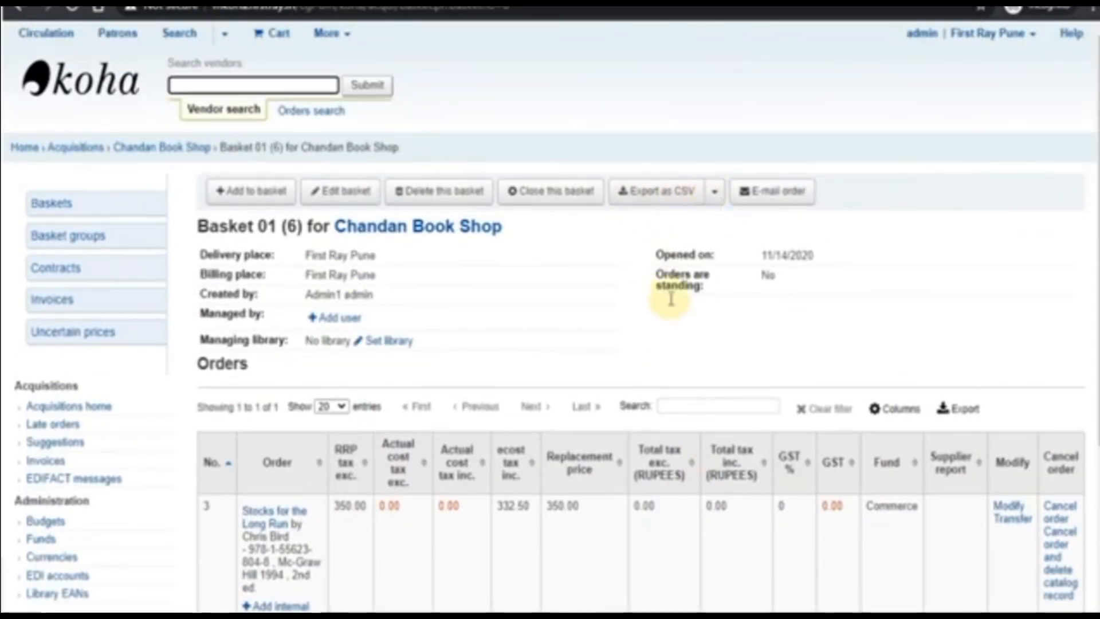
pyautogui.scroll(-4, 653, 386)
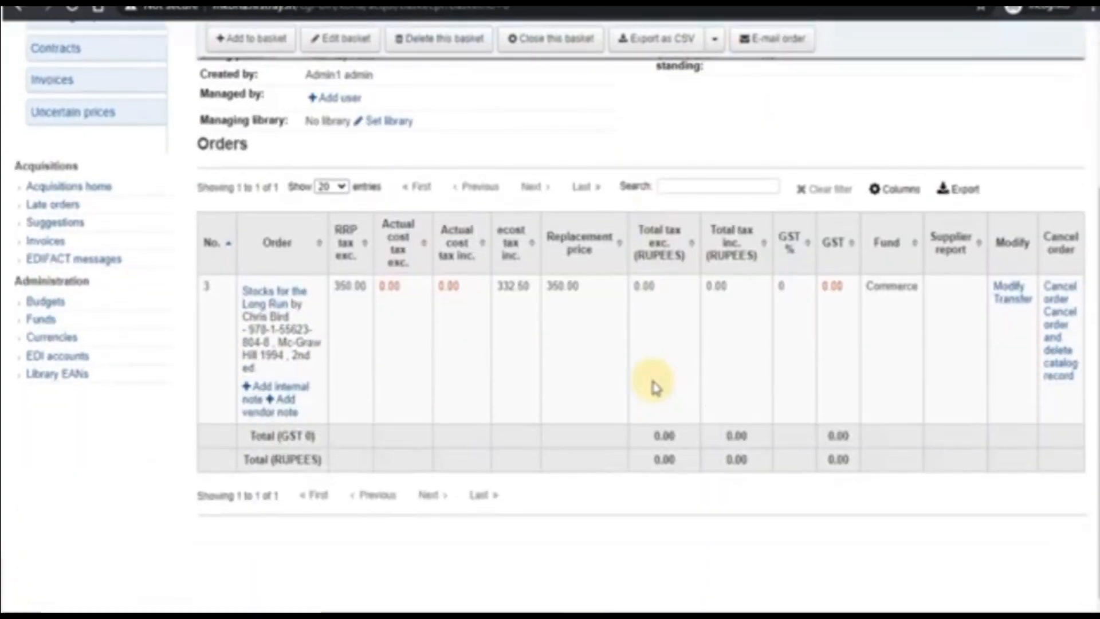
pyautogui.scroll(3, 654, 387)
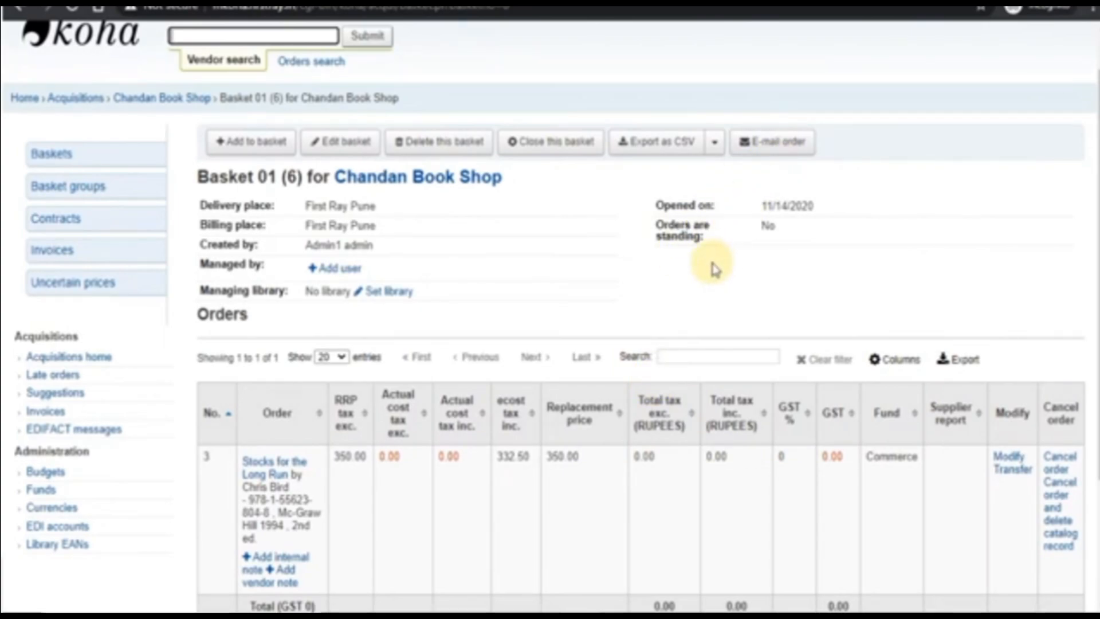
pyautogui.scroll(-1, 595, 287)
pyautogui.scroll(2, 596, 295)
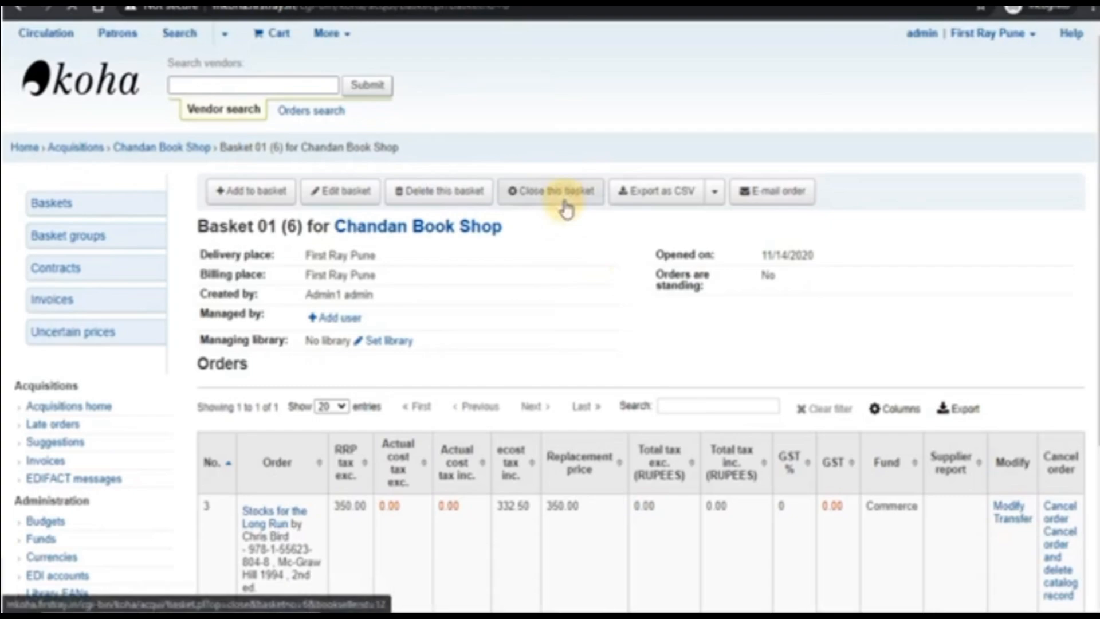
pyautogui.click(566, 209)
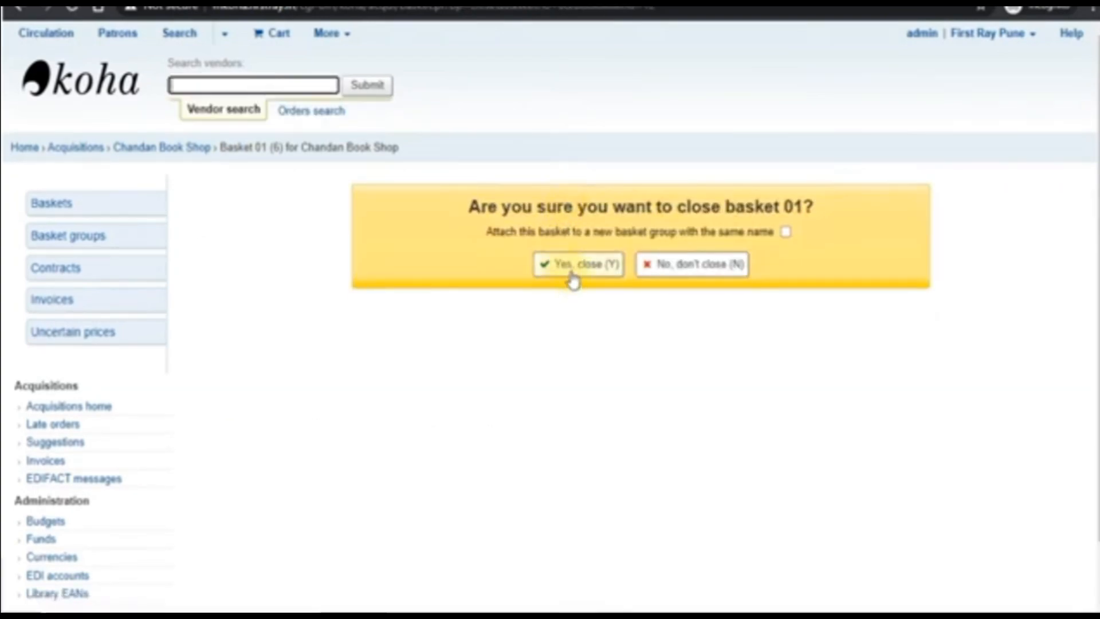
pyautogui.click(571, 270)
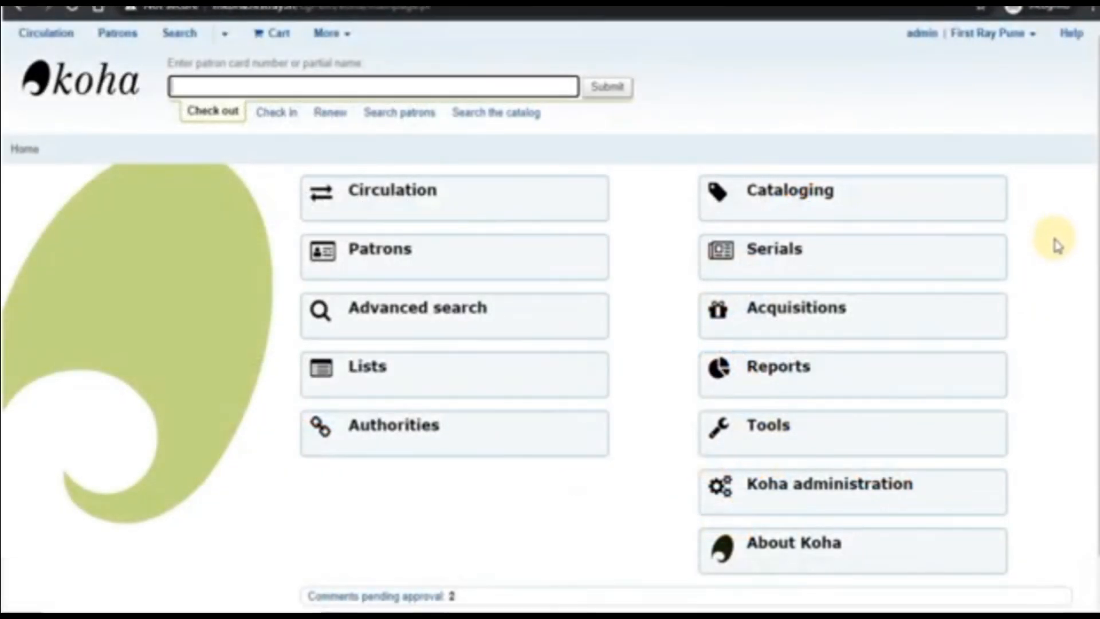
# Return to Acquisitions and search for the vendor chandan book shop
pyautogui.click(946, 327)
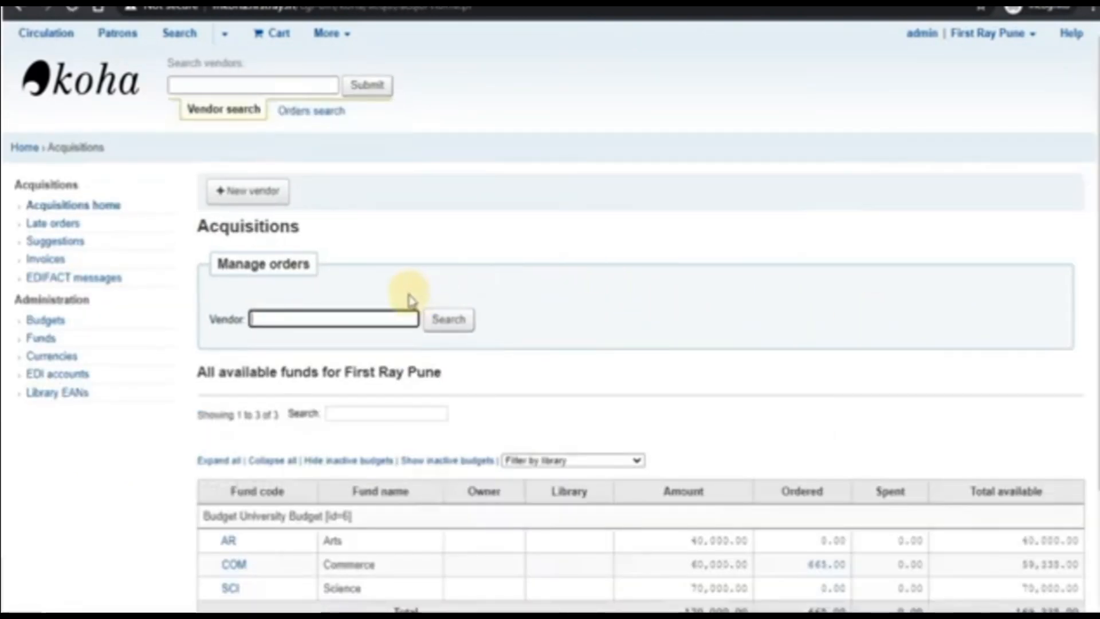
pyautogui.click(362, 317)
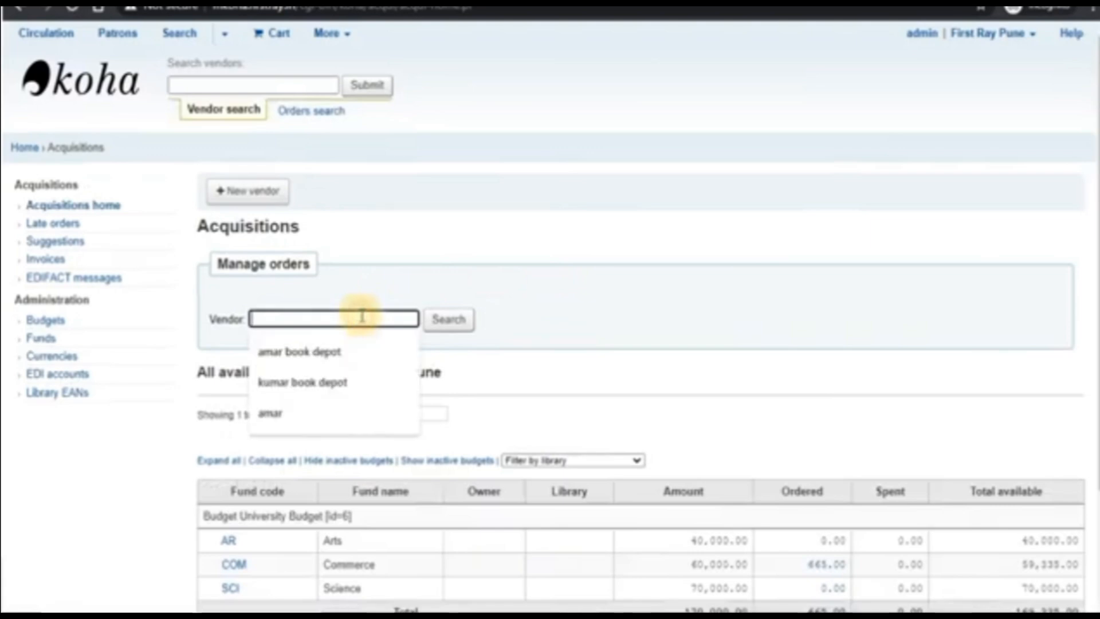
pyautogui.write('chandan bd')
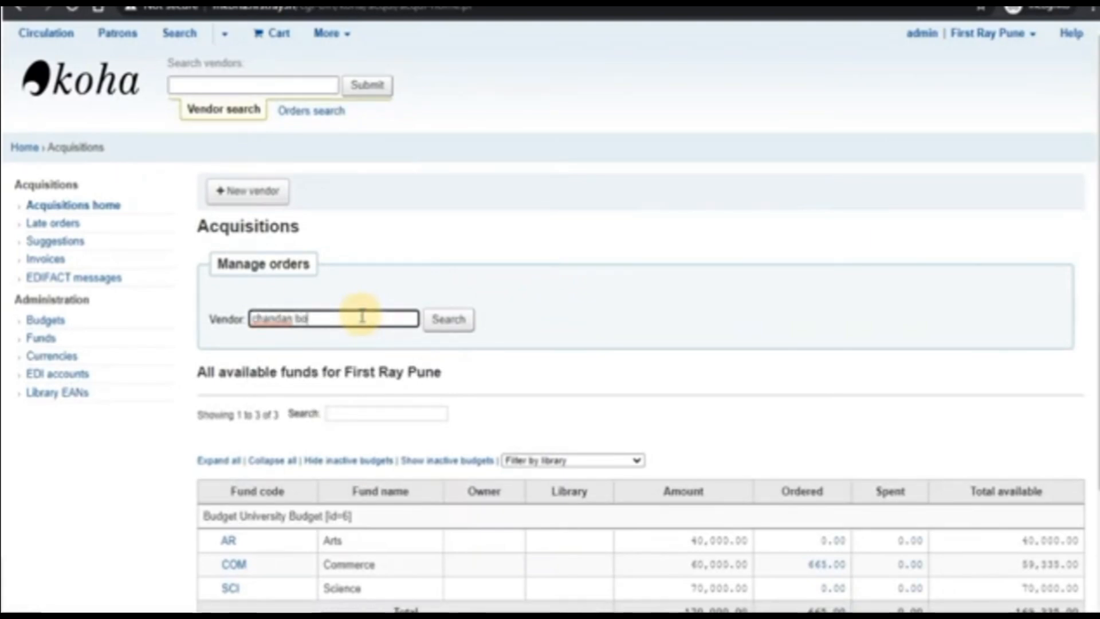
pyautogui.press('BackSpace')
pyautogui.write('ook shop')
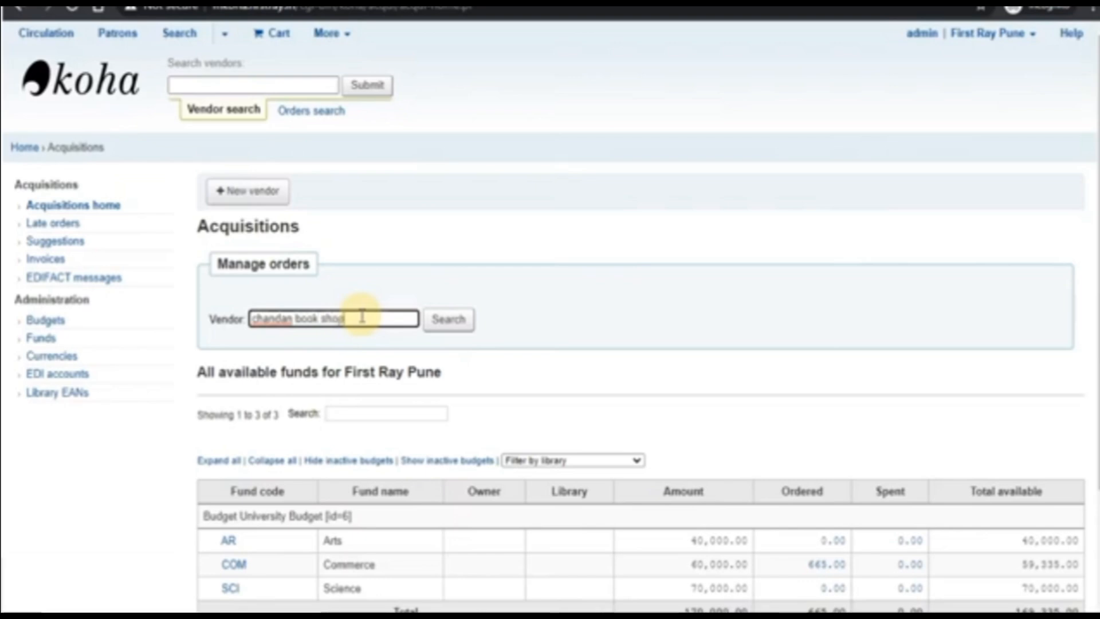
pyautogui.click(466, 324)
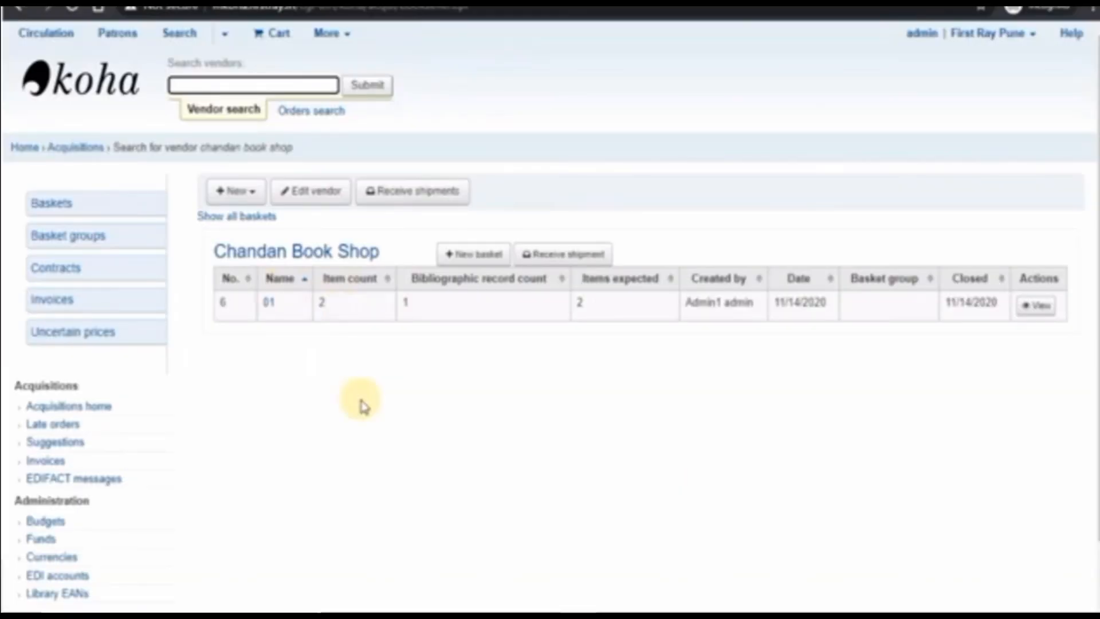
# Receive a new shipment from Chandan Book Shop with vendor invoice 01 and Commerce as the shipping fund
pyautogui.click(431, 203)
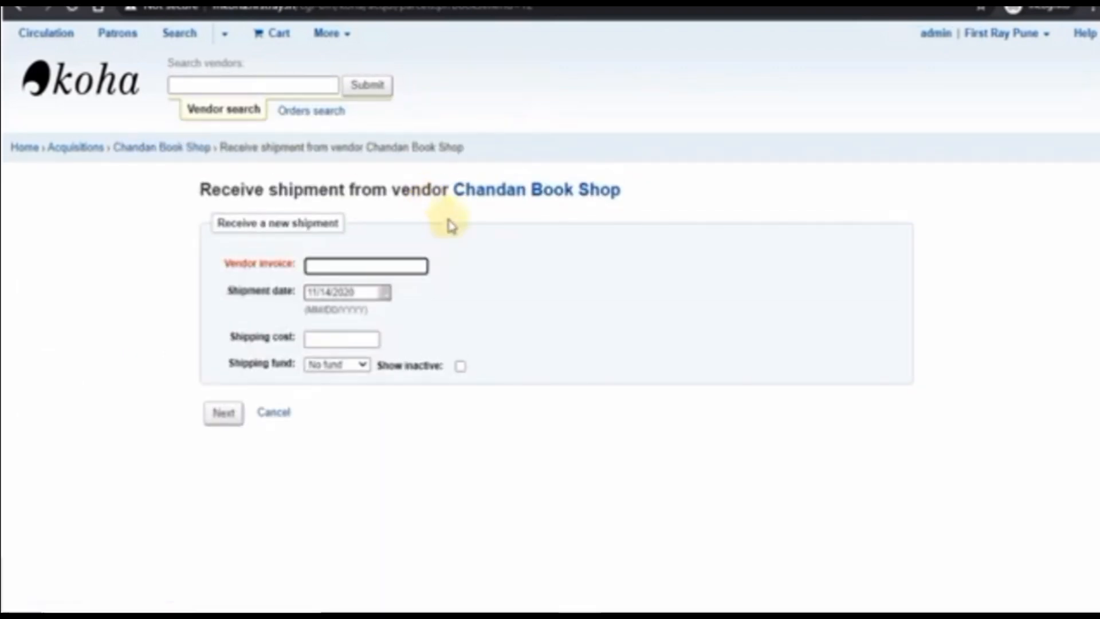
pyautogui.press('Return')
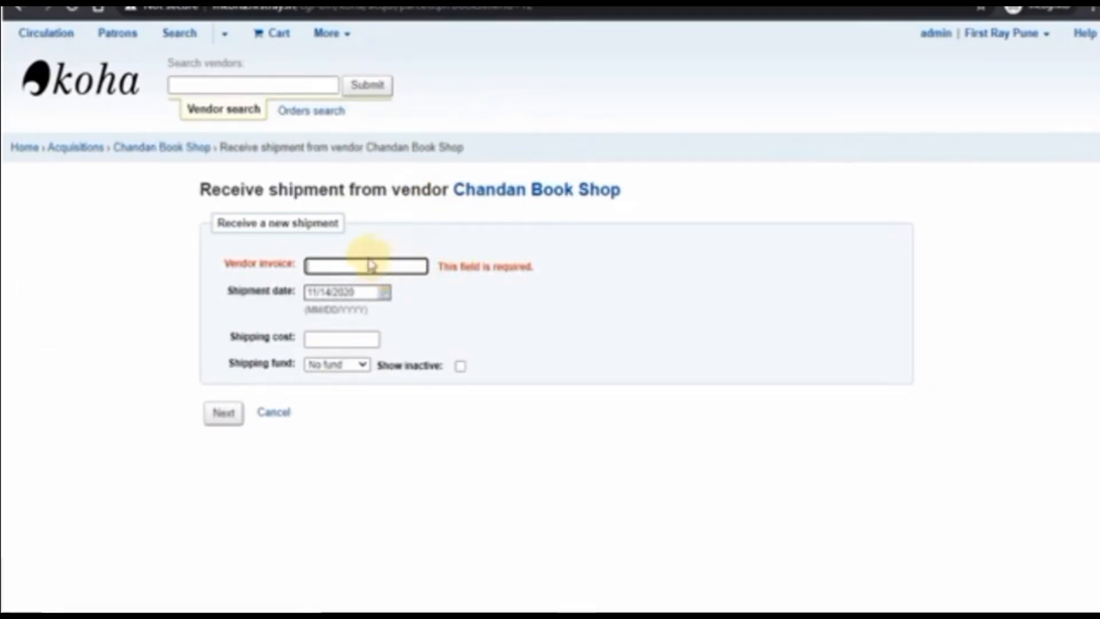
pyautogui.write('01')
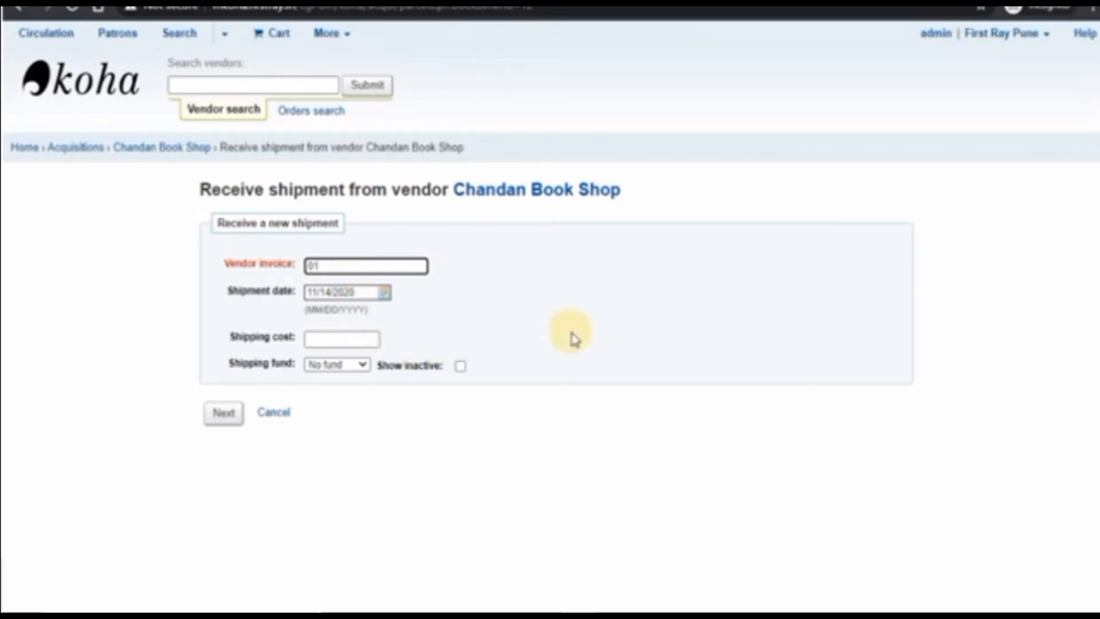
pyautogui.click(362, 365)
pyautogui.click(350, 405)
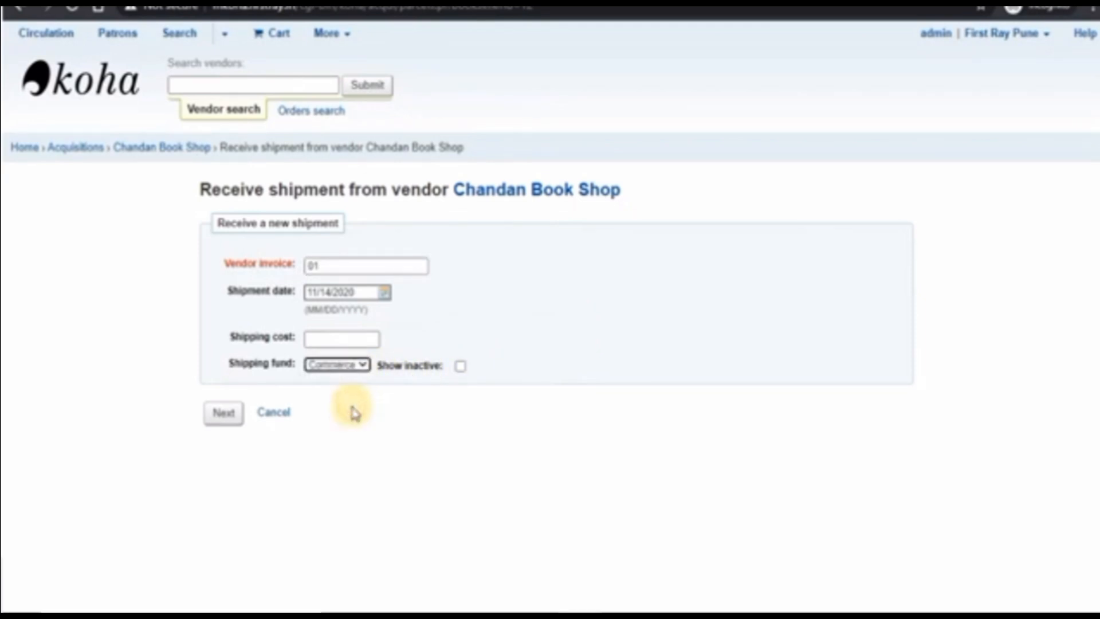
pyautogui.click(226, 421)
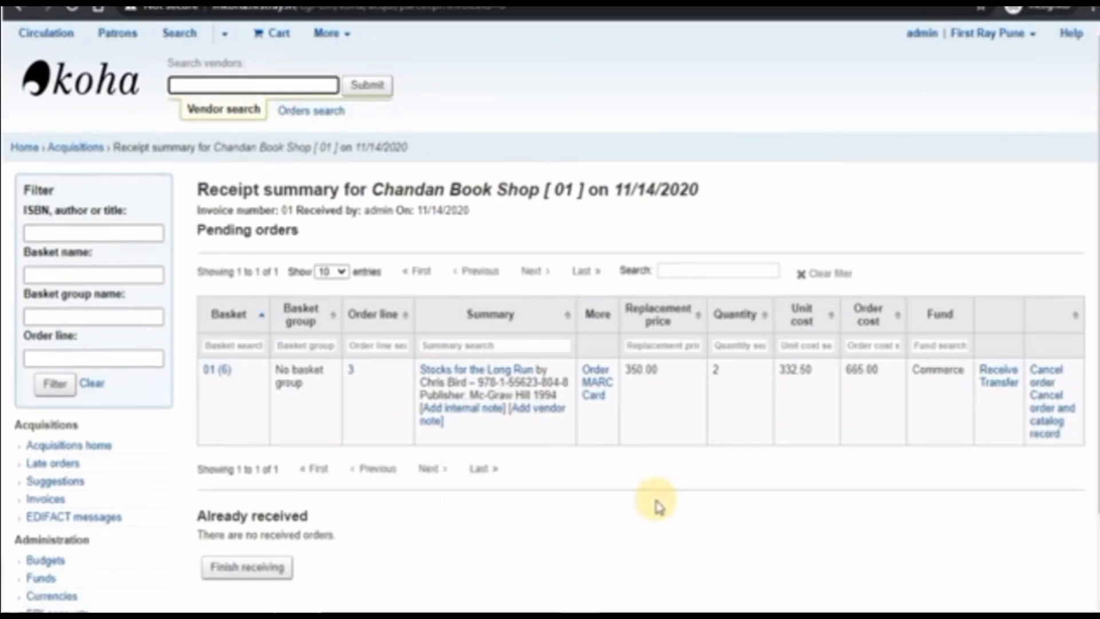
# Open the pending order for Stocks for the Long Run for receiving and review its catalog and accounting details
pyautogui.click(1002, 371)
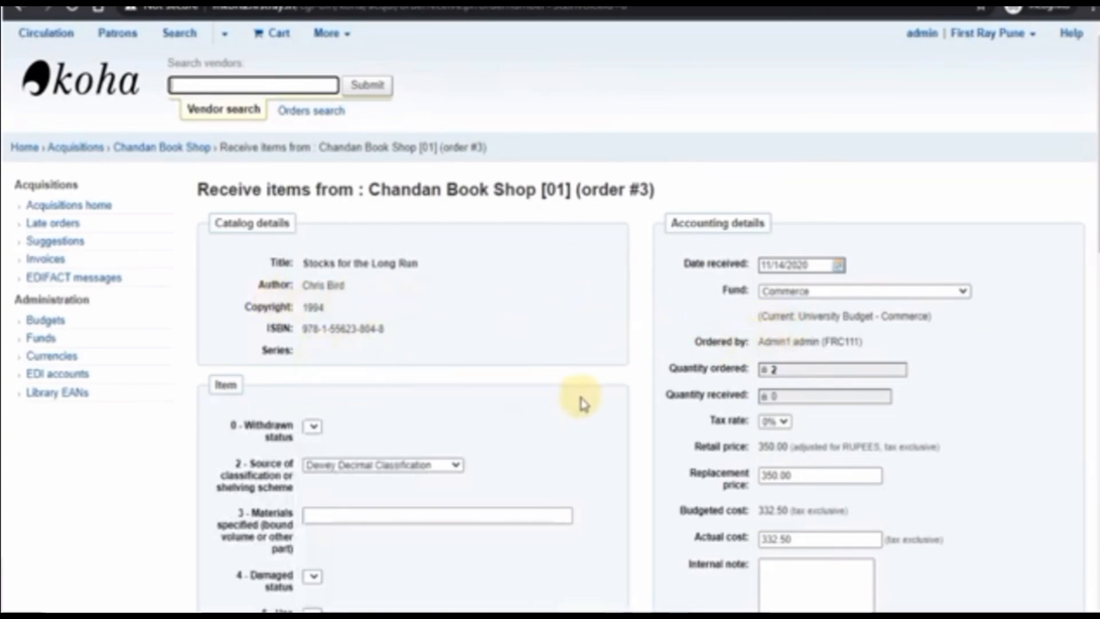
pyautogui.scroll(-8, 553, 485)
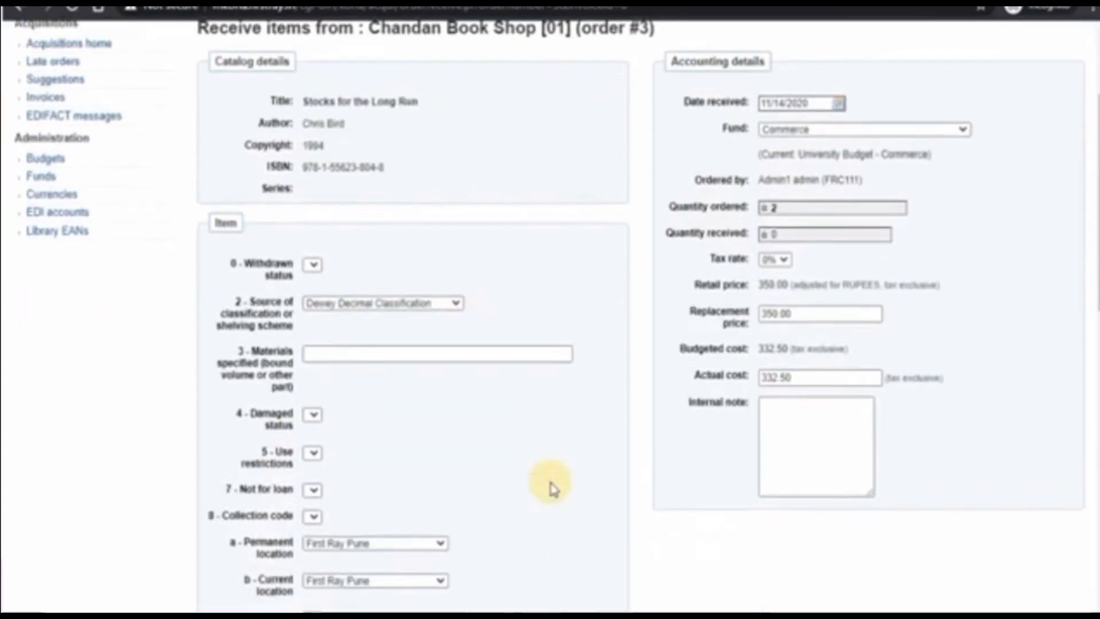
pyautogui.scroll(8, 553, 481)
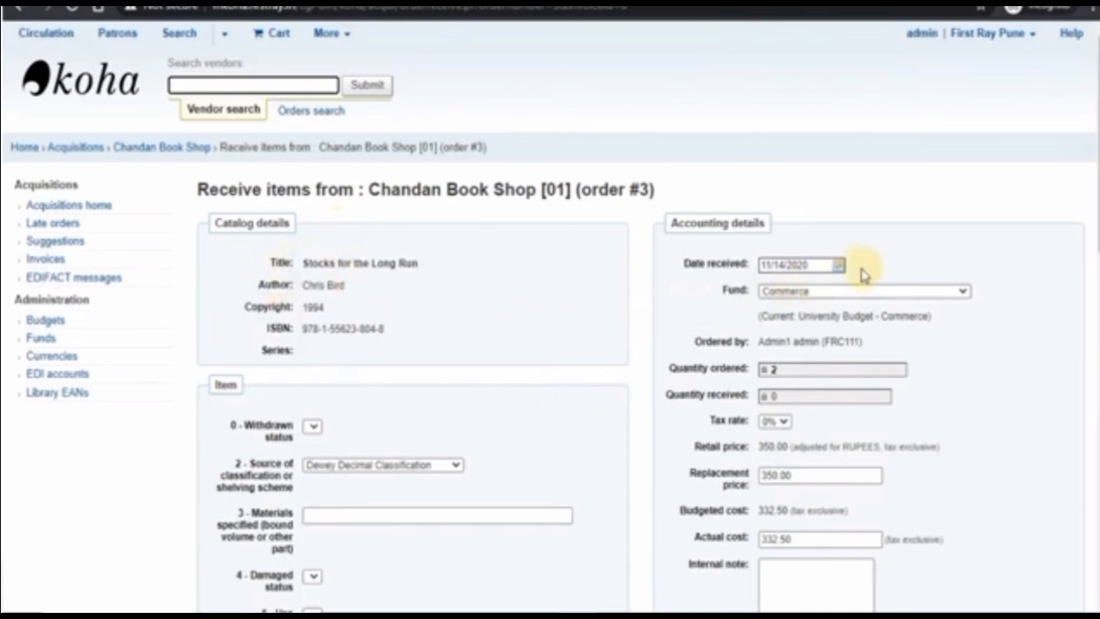
# Add the first received item with barcode 0221 and item type BOOK
pyautogui.scroll(-2, 514, 269)
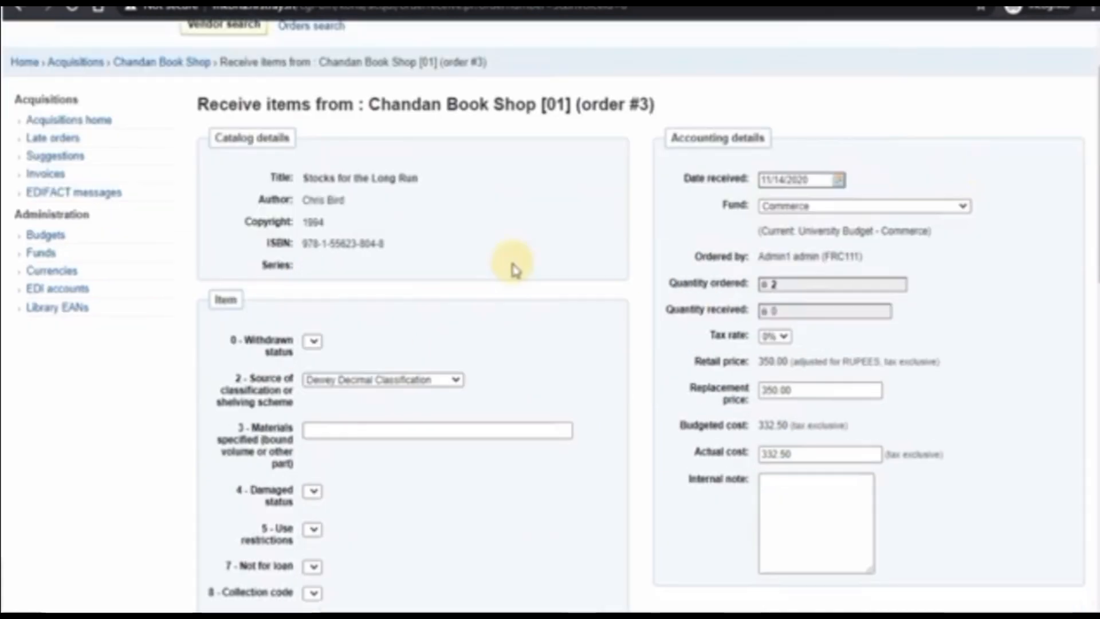
pyautogui.scroll(-7, 514, 269)
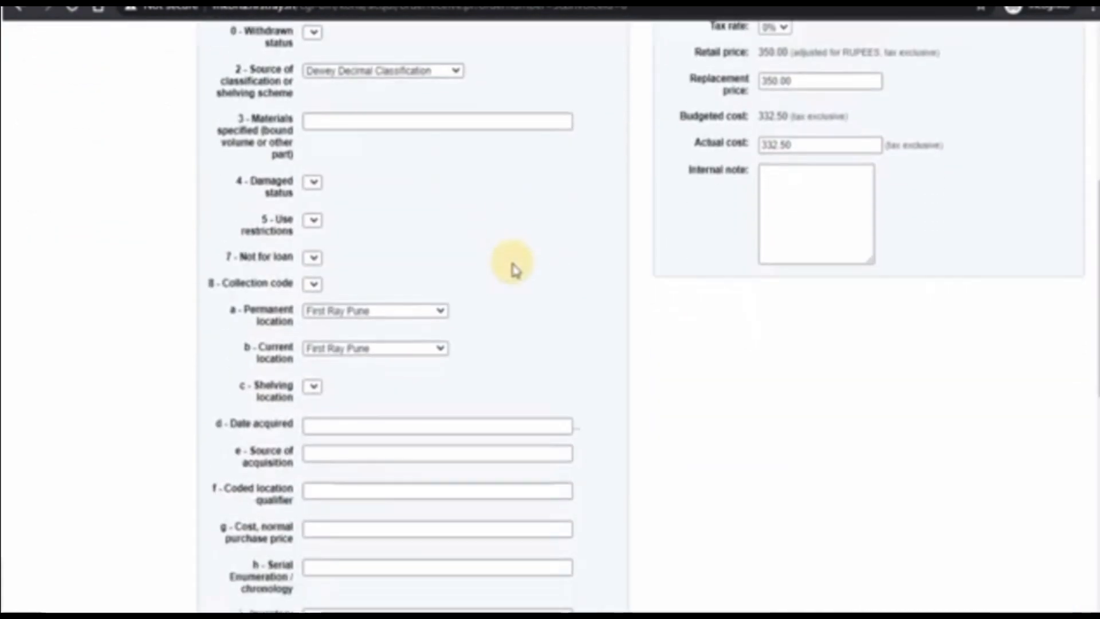
pyautogui.scroll(-1, 514, 270)
pyautogui.scroll(-6, 514, 269)
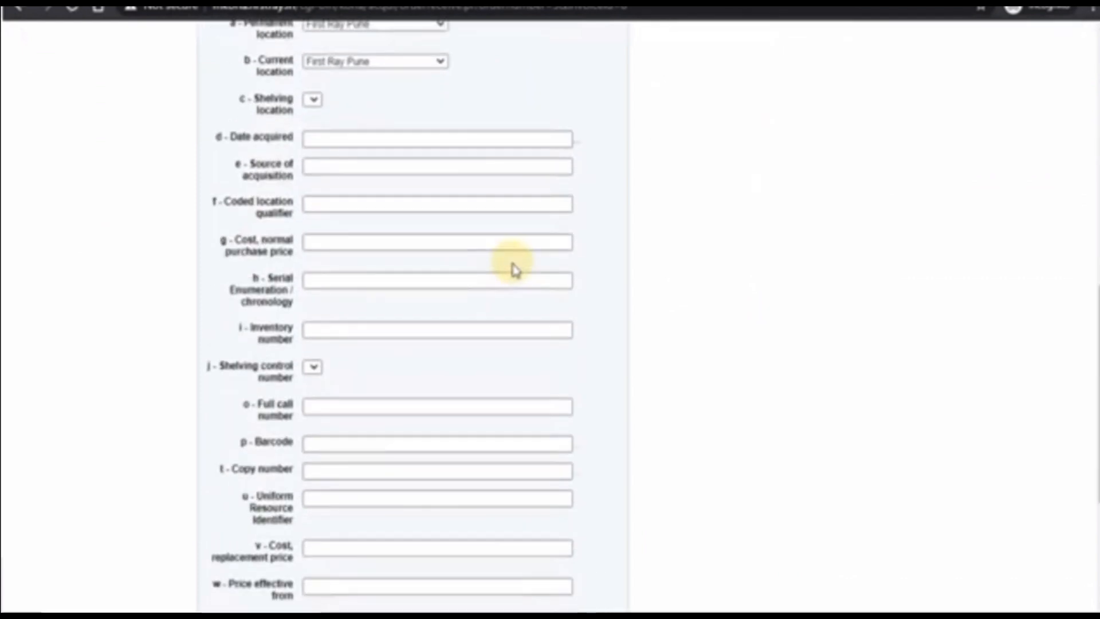
pyautogui.click(450, 274)
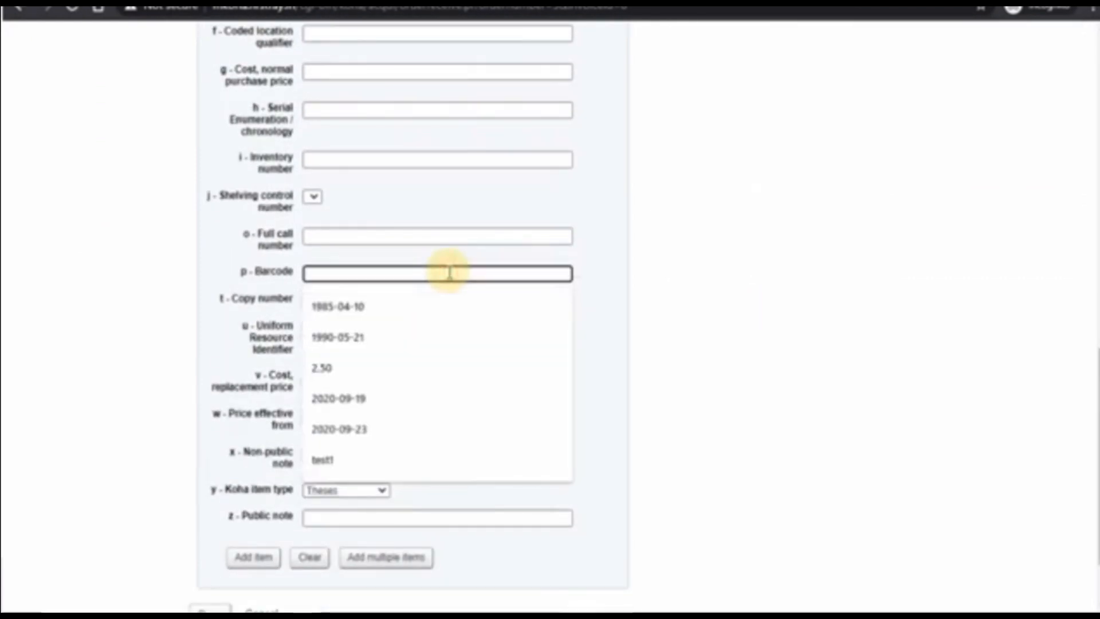
pyautogui.write('02')
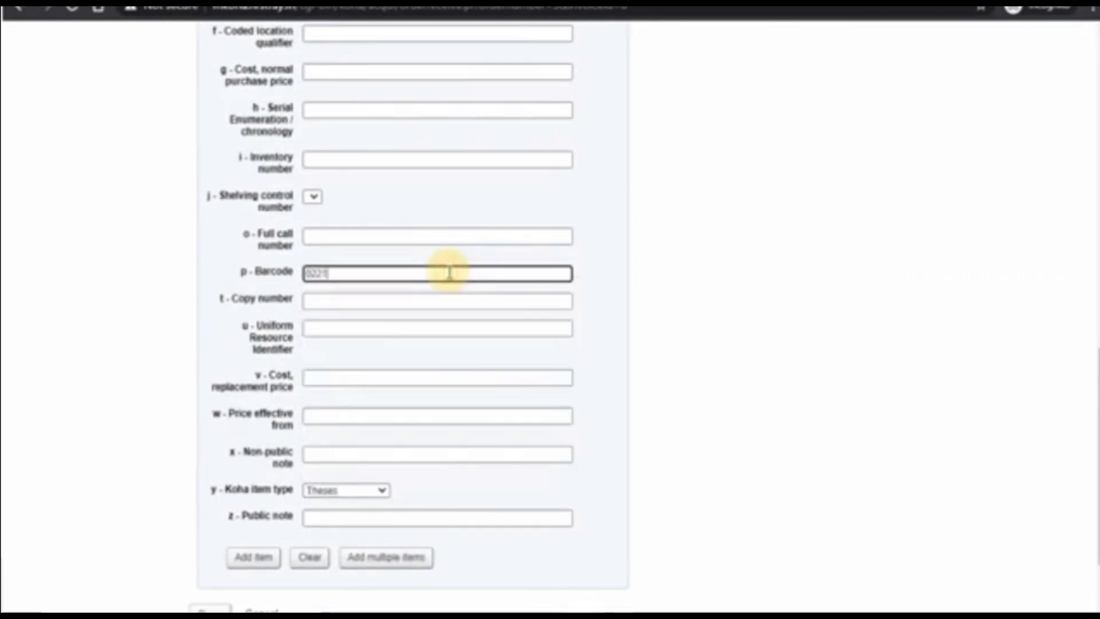
pyautogui.write('21')
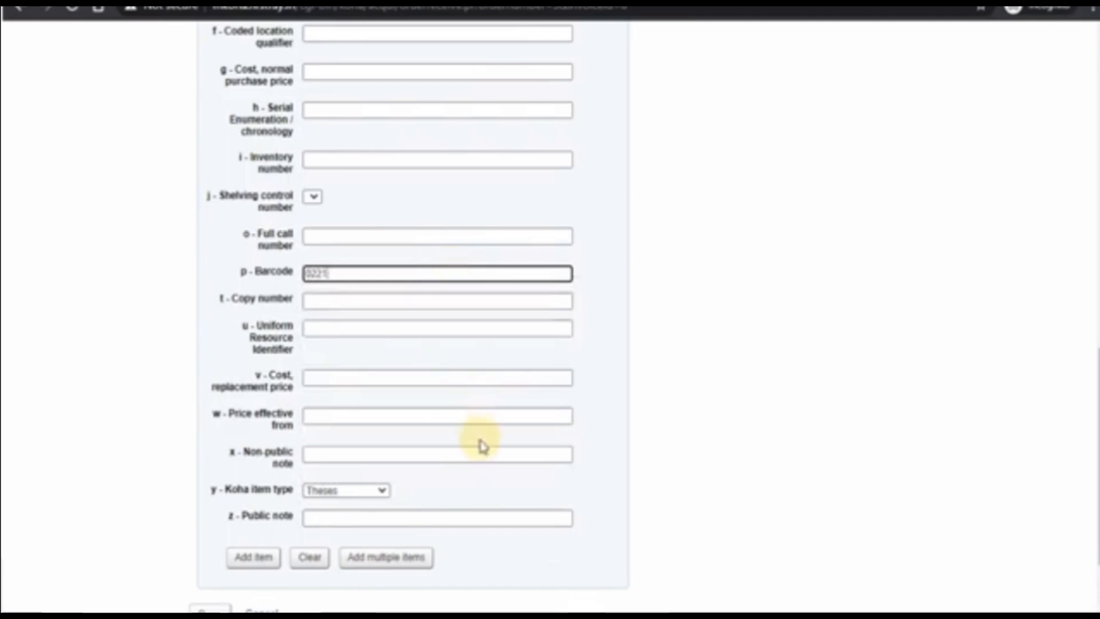
pyautogui.click(378, 491)
pyautogui.click(344, 516)
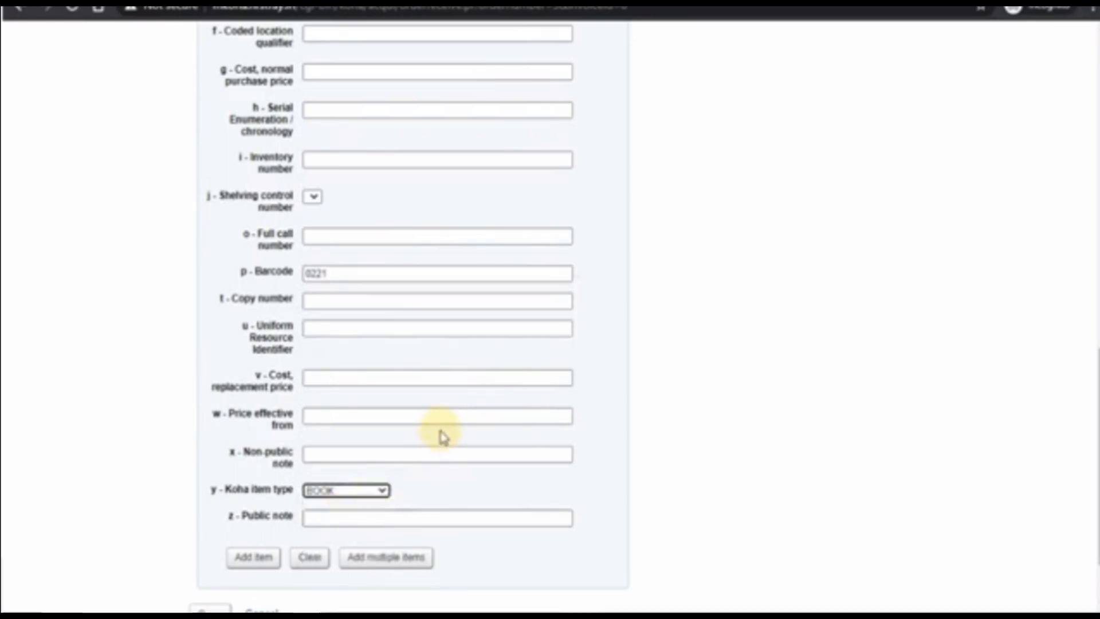
pyautogui.scroll(-1, 455, 405)
pyautogui.click(247, 478)
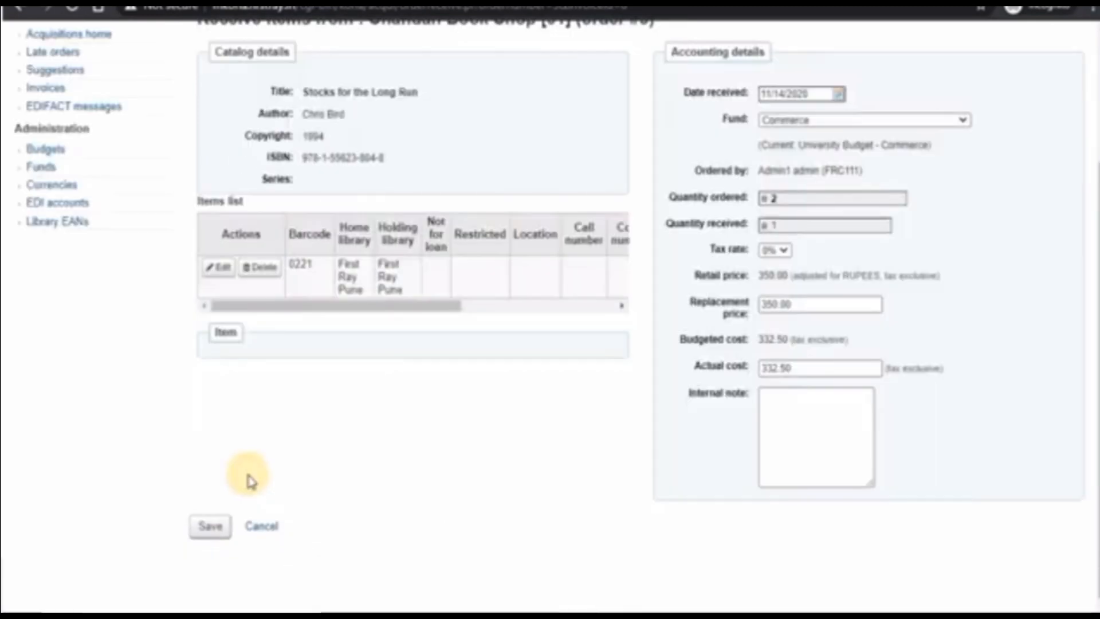
# Check the received quantity, and add the second item with barcode 0222 and item type BOOK
pyautogui.scroll(3, 560, 421)
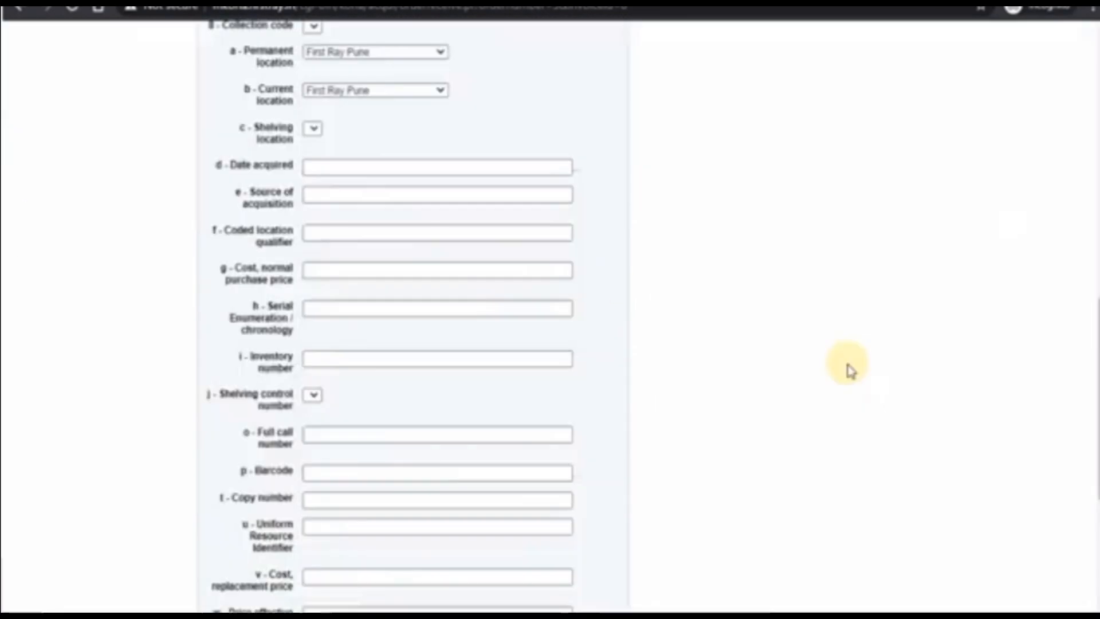
pyautogui.scroll(10, 855, 370)
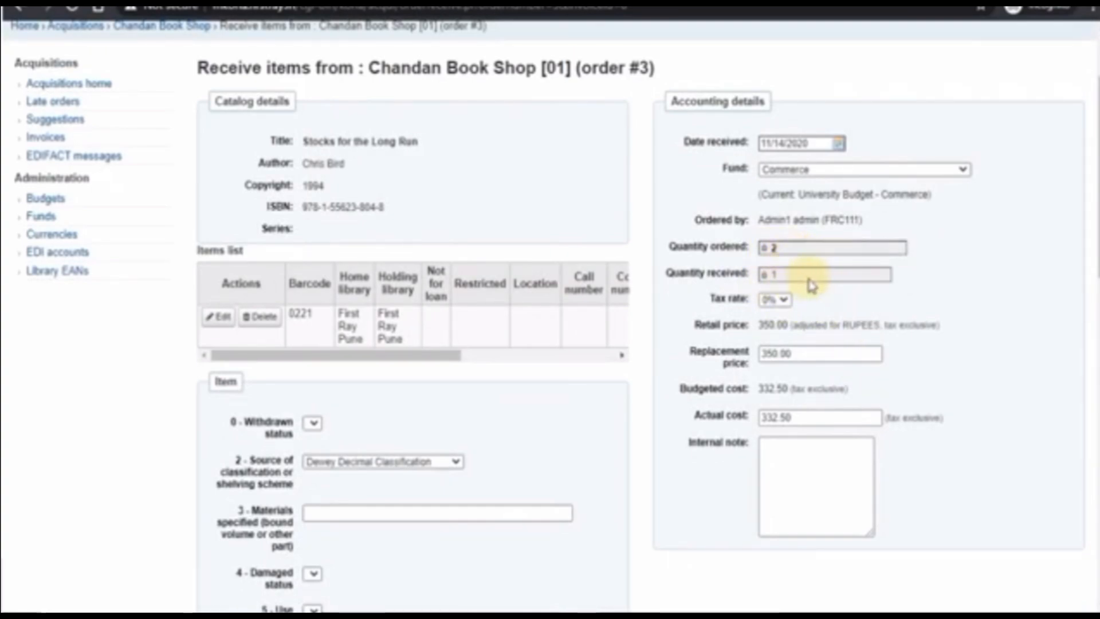
pyautogui.scroll(-2, 739, 269)
pyautogui.scroll(4, 720, 289)
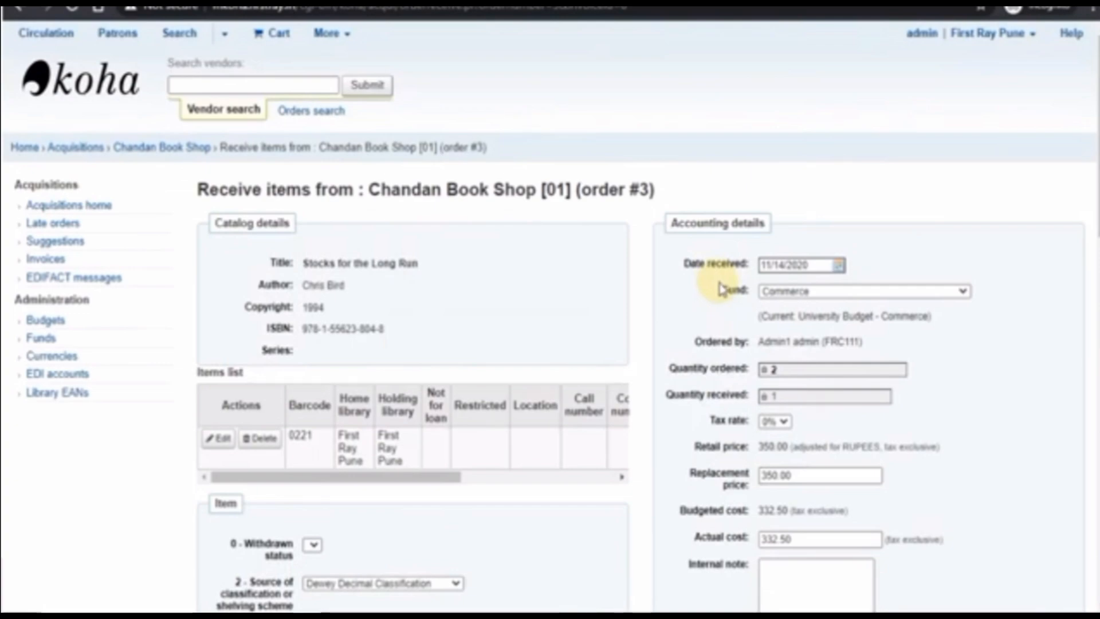
pyautogui.scroll(-3, 720, 289)
pyautogui.scroll(-4, 721, 287)
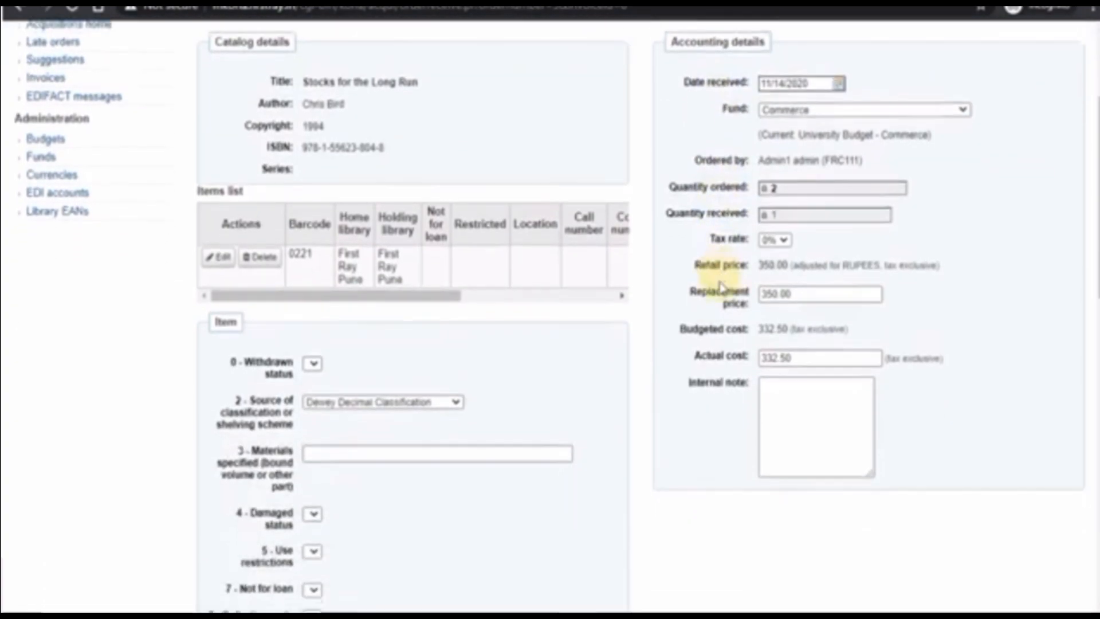
pyautogui.scroll(-7, 355, 295)
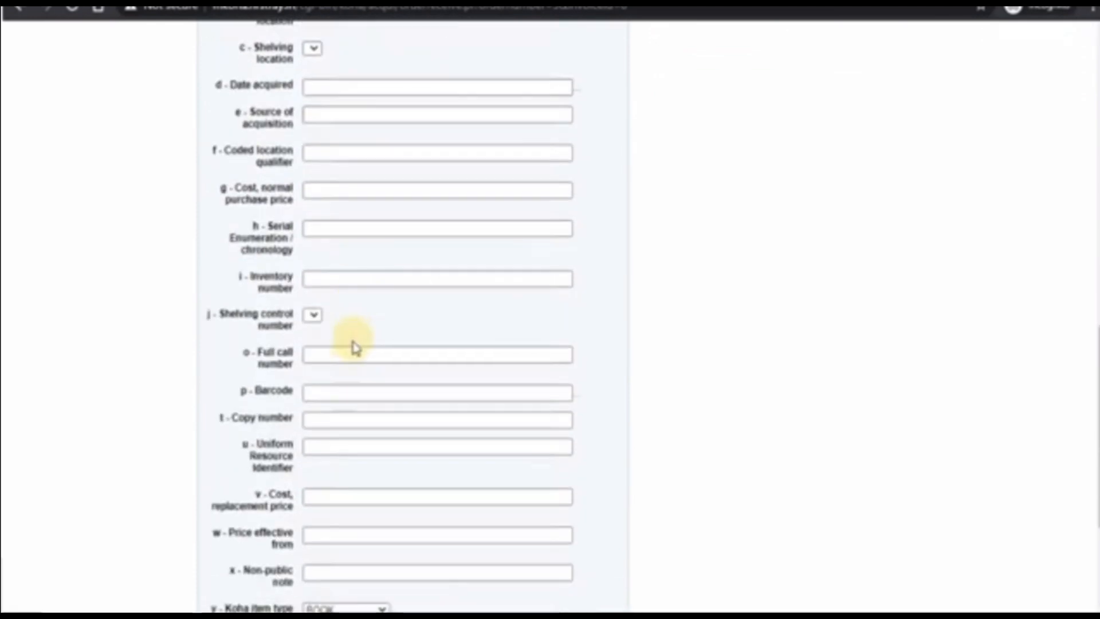
pyautogui.click(345, 391)
pyautogui.write('0222')
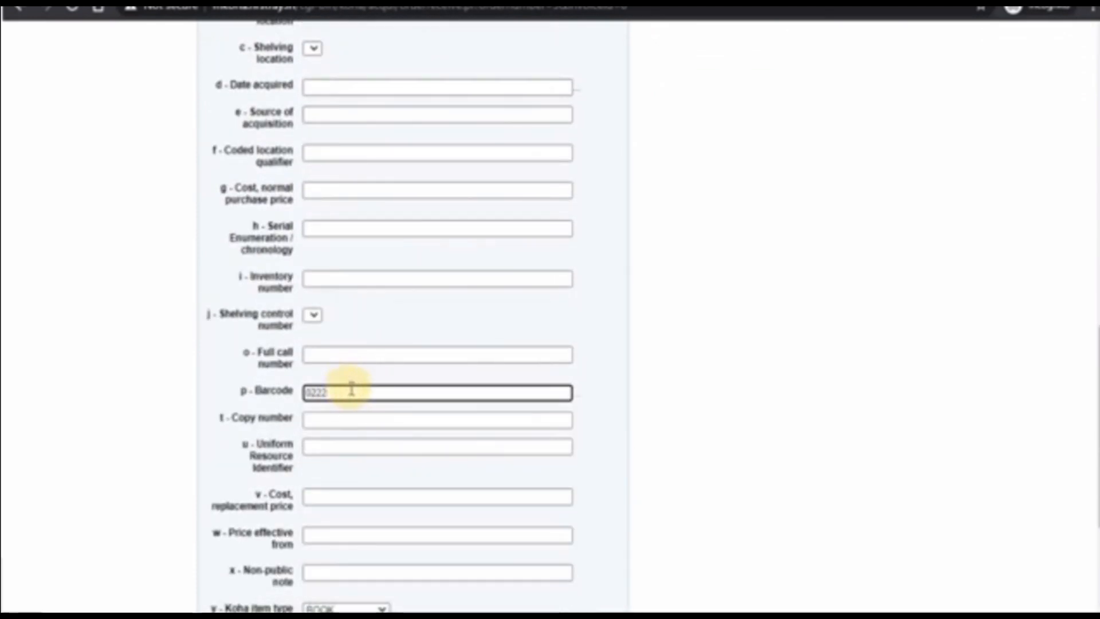
pyautogui.scroll(-4, 445, 385)
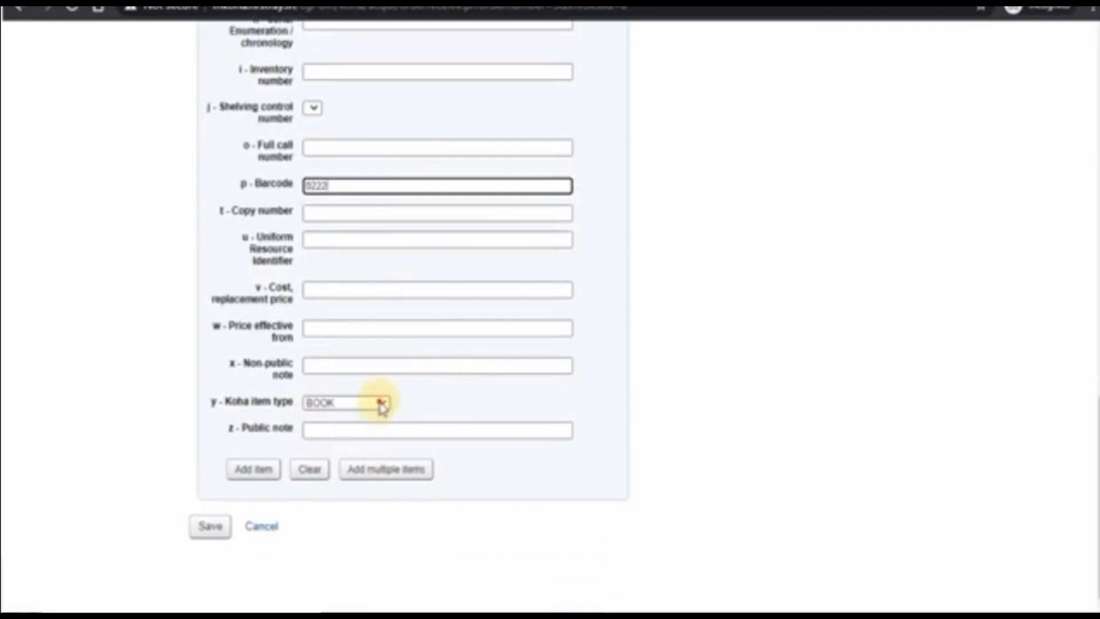
pyautogui.click(378, 405)
pyautogui.click(362, 423)
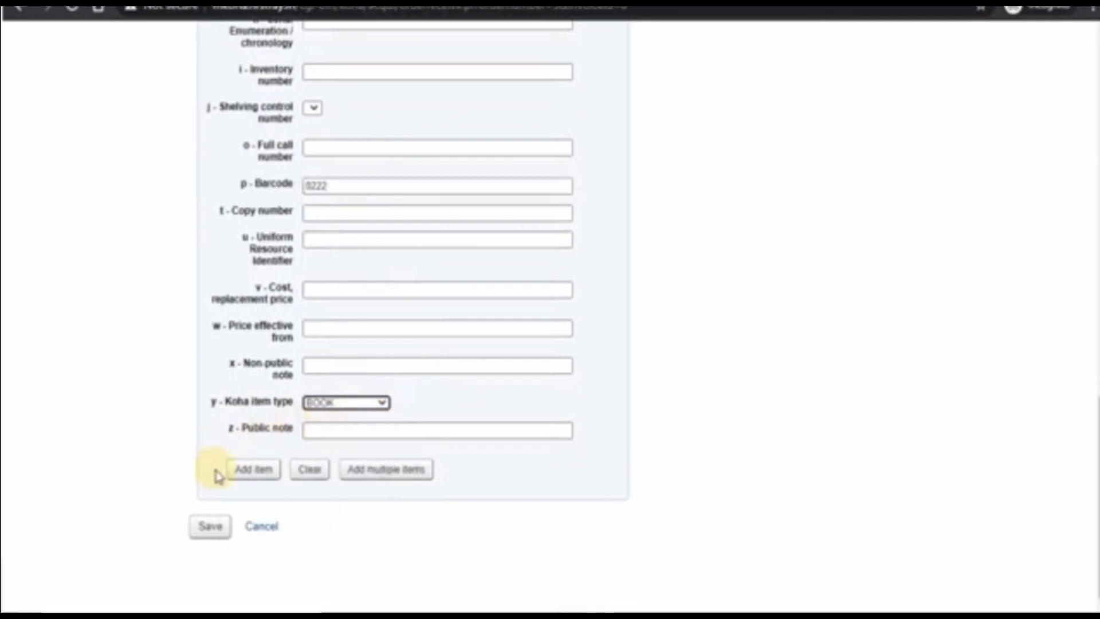
pyautogui.click(245, 475)
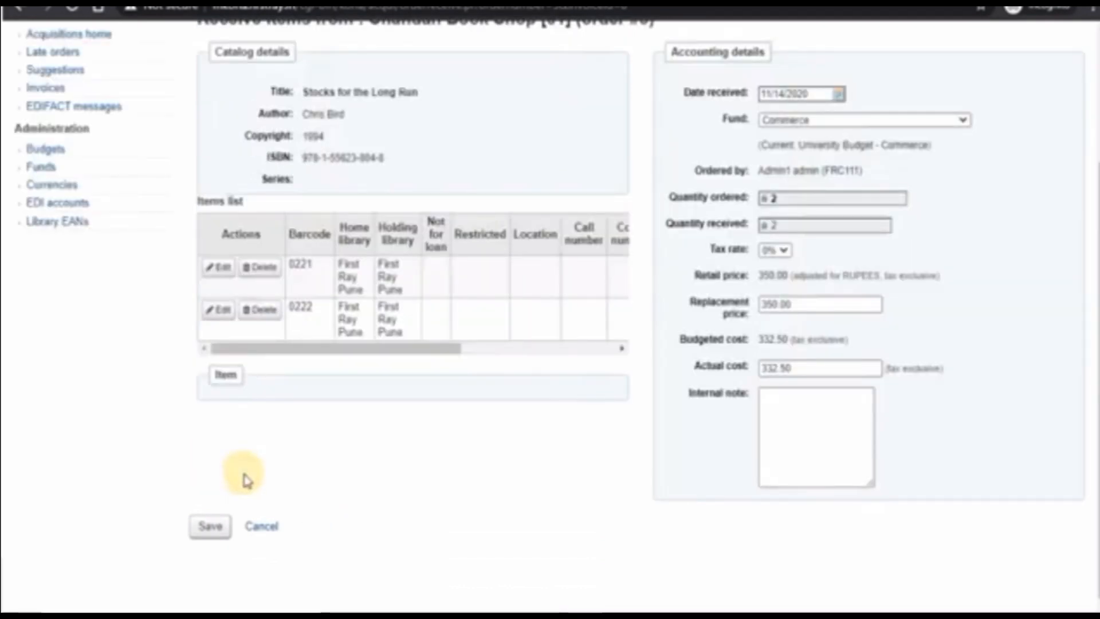
# Review and save the two received items, and finish receiving the shipment
pyautogui.scroll(3, 467, 448)
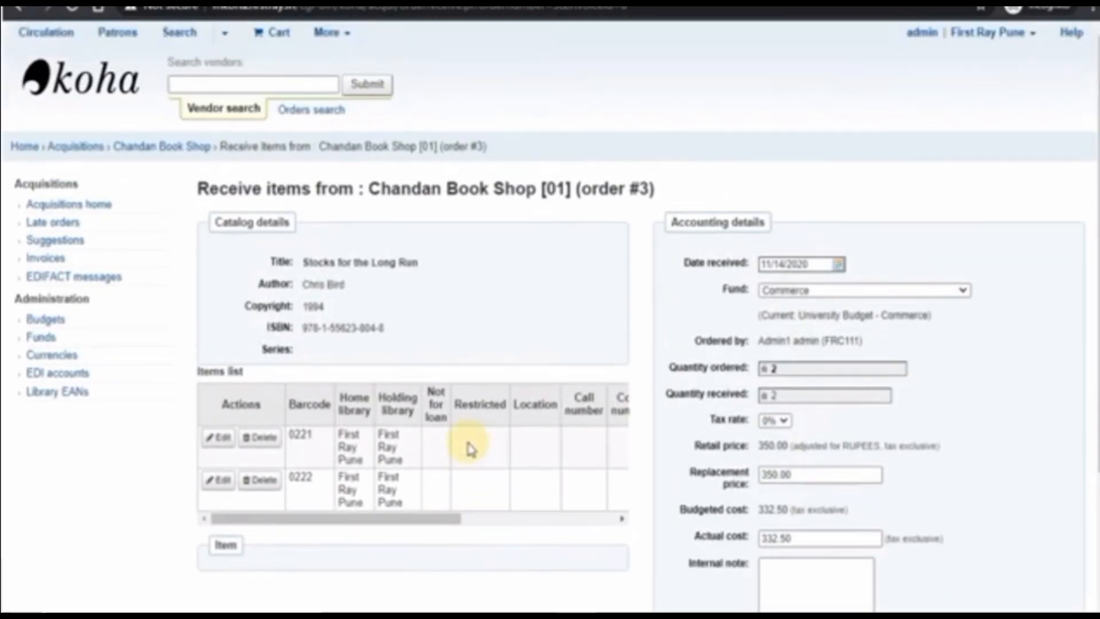
pyautogui.scroll(-3, 520, 479)
pyautogui.scroll(3, 519, 481)
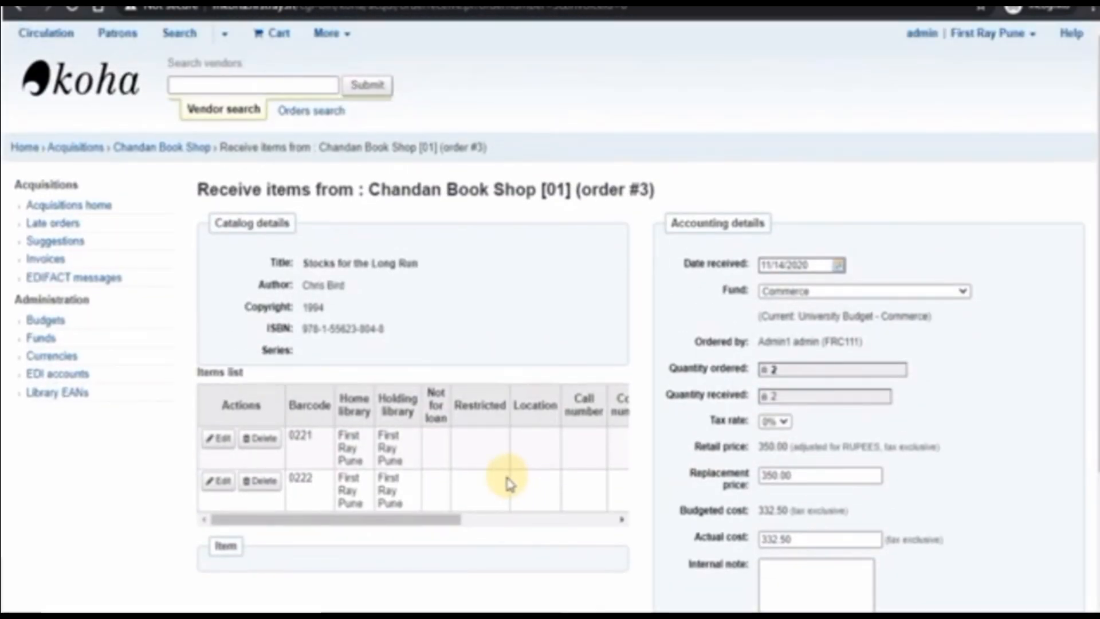
pyautogui.scroll(-3, 510, 473)
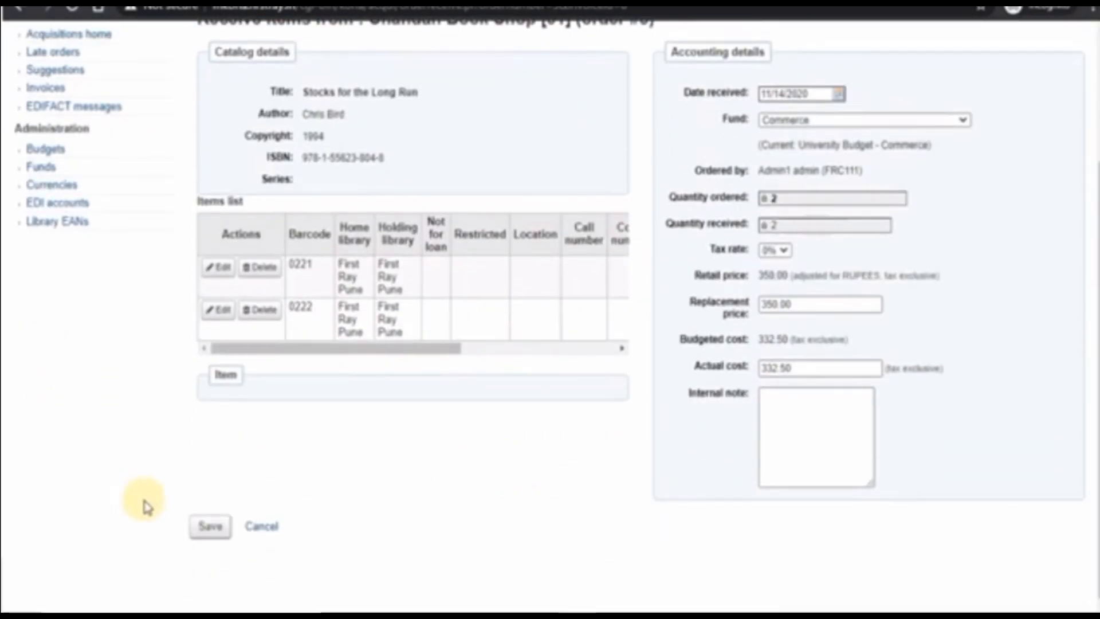
pyautogui.click(209, 526)
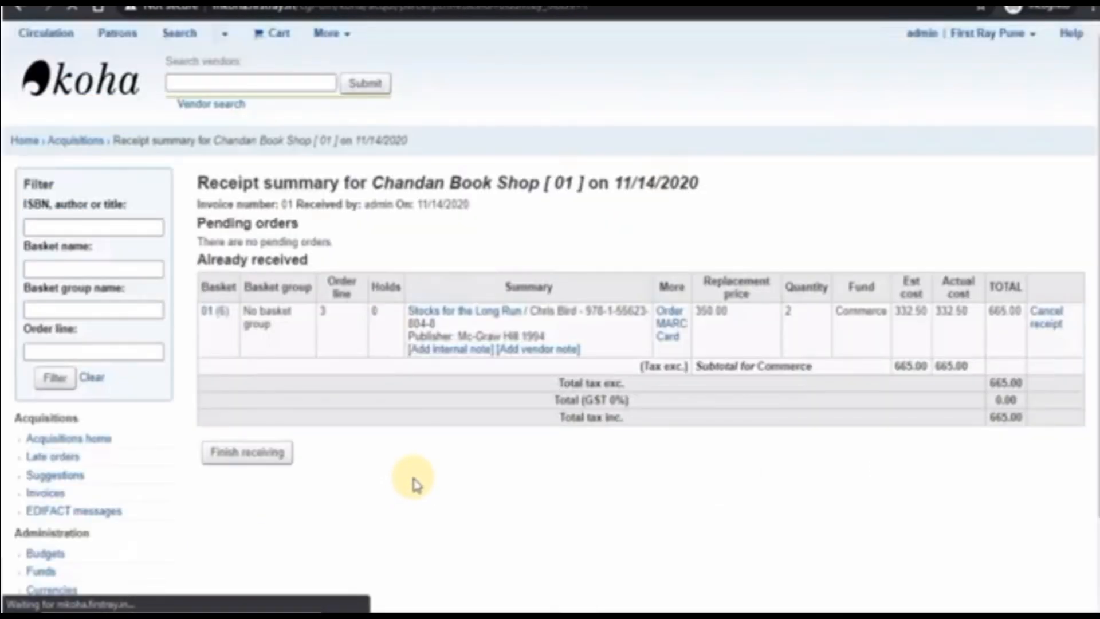
pyautogui.scroll(-1, 417, 485)
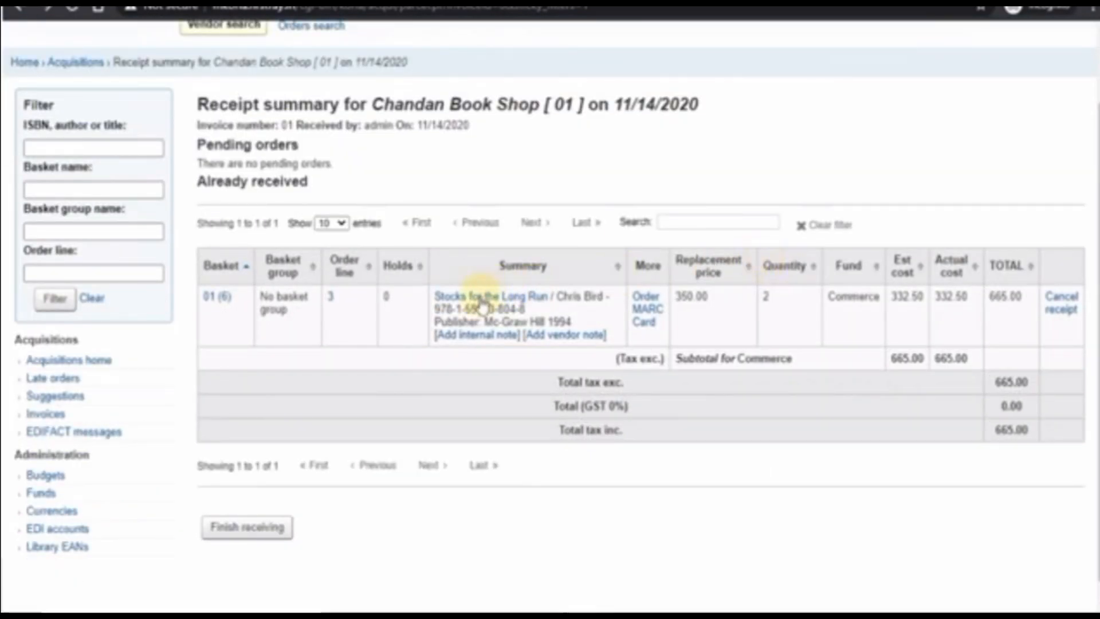
pyautogui.click(246, 533)
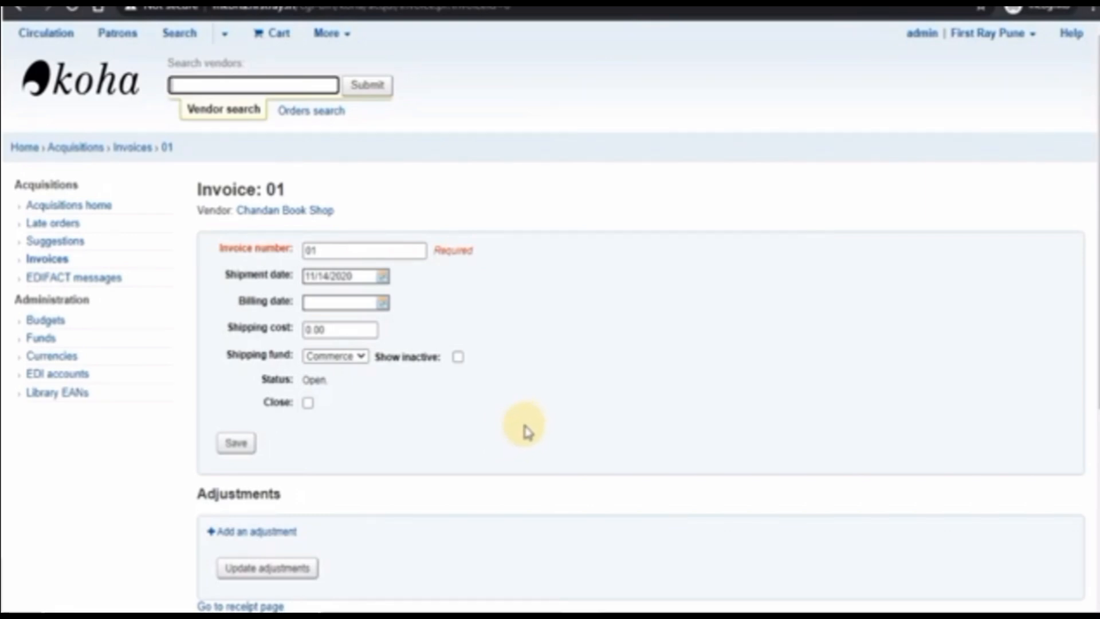
# From the invoice details, open the catalog record of Stocks for the Long Run and open that record for editing
pyautogui.scroll(-5, 528, 430)
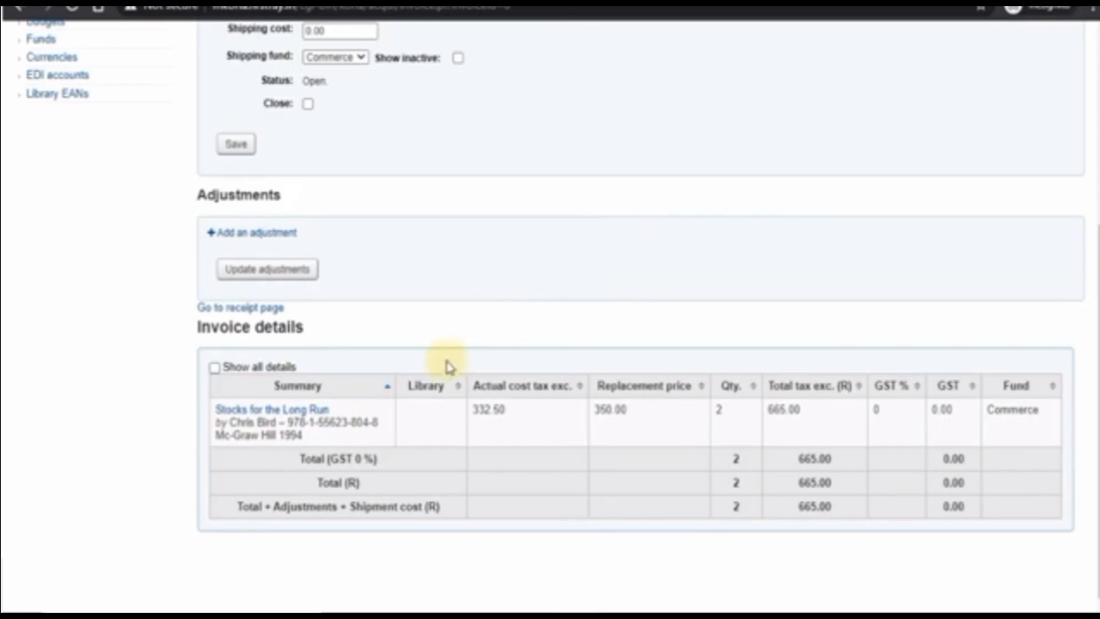
pyautogui.click(292, 417)
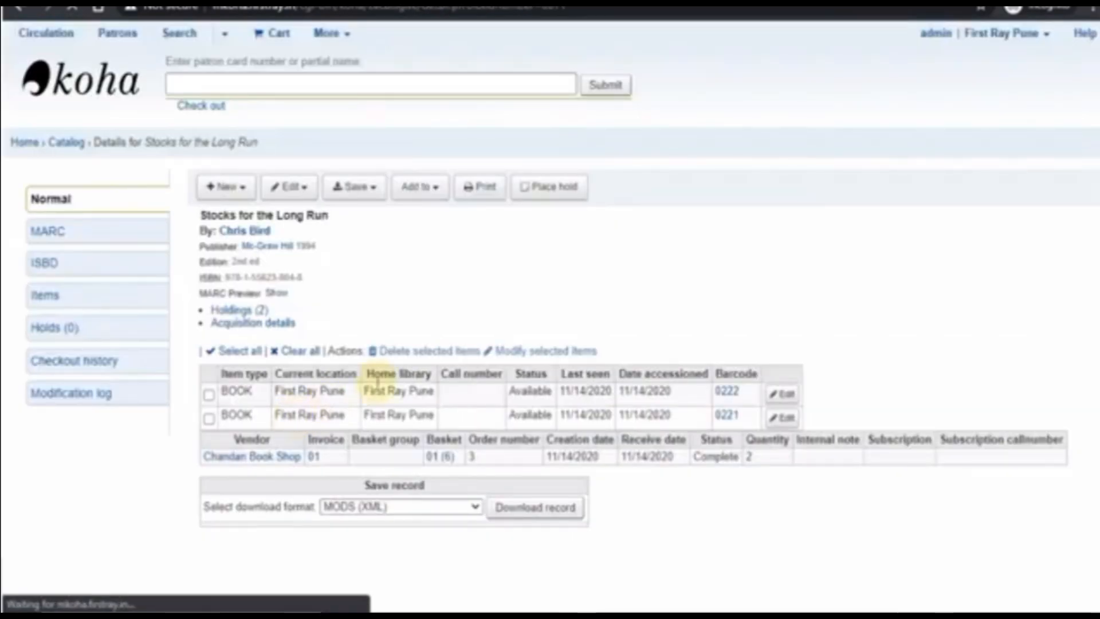
pyautogui.click(299, 192)
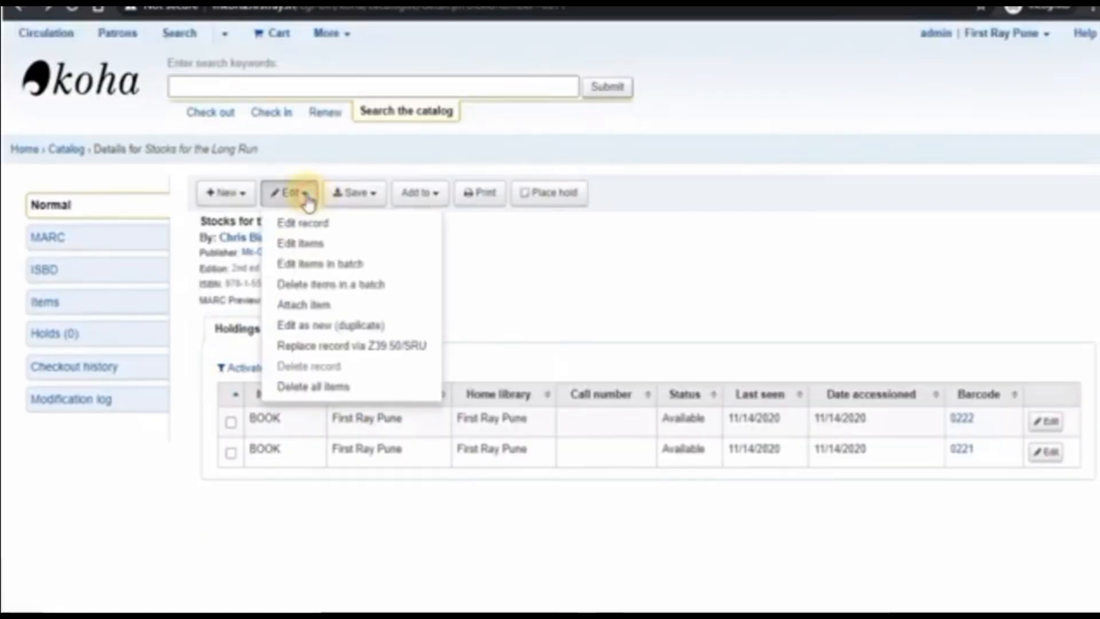
pyautogui.click(388, 226)
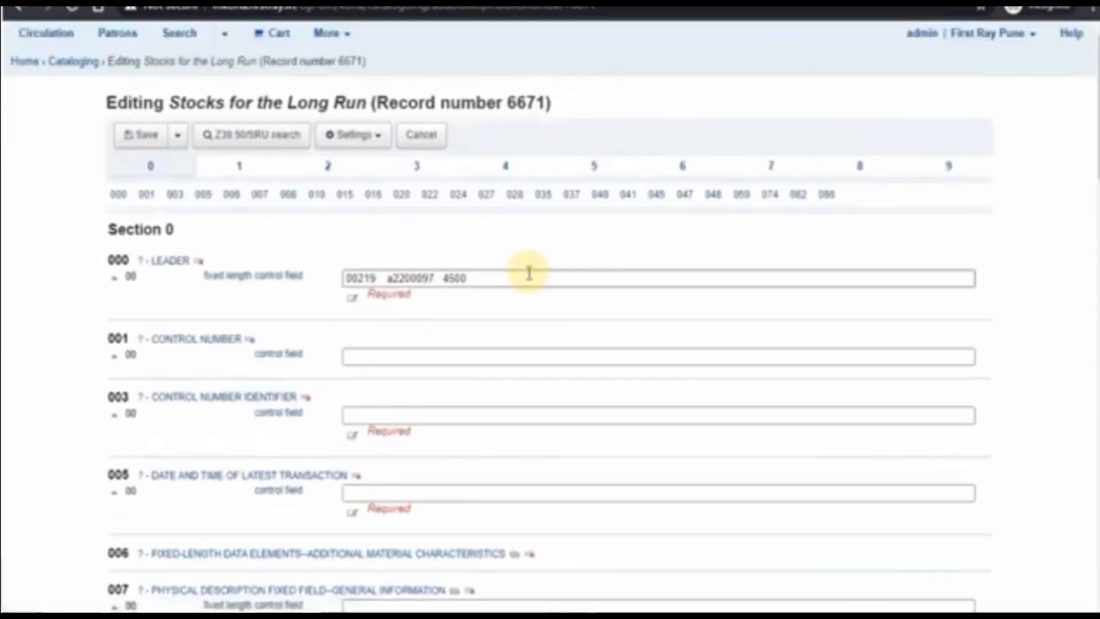
# Switch the record to the Book cataloging framework and fill the required 008 fixed-length field with its default value
pyautogui.click(377, 146)
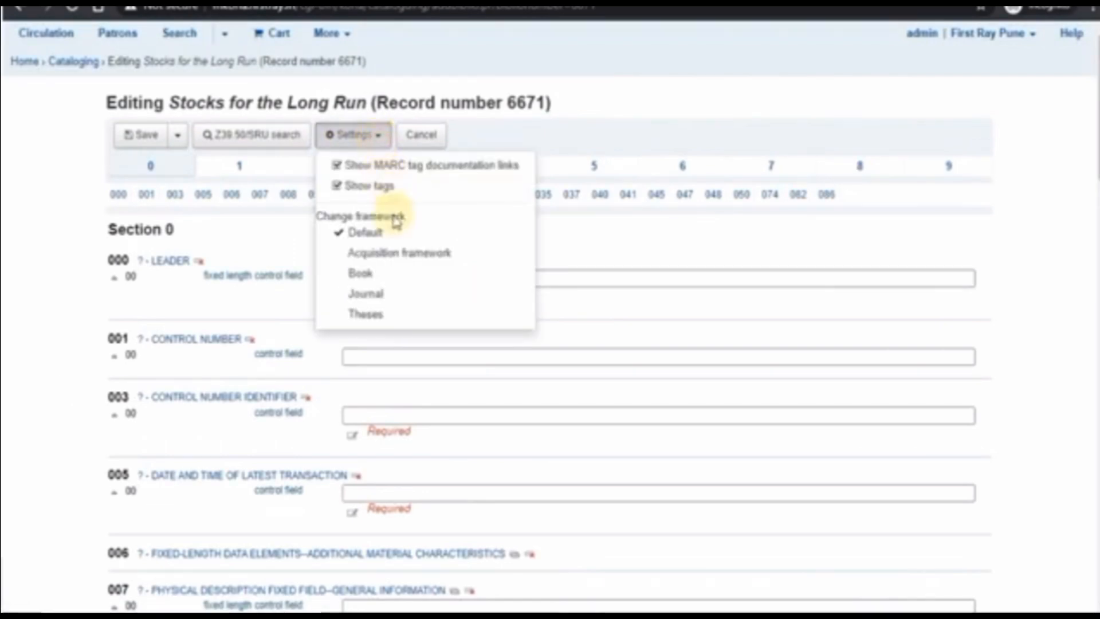
pyautogui.click(452, 277)
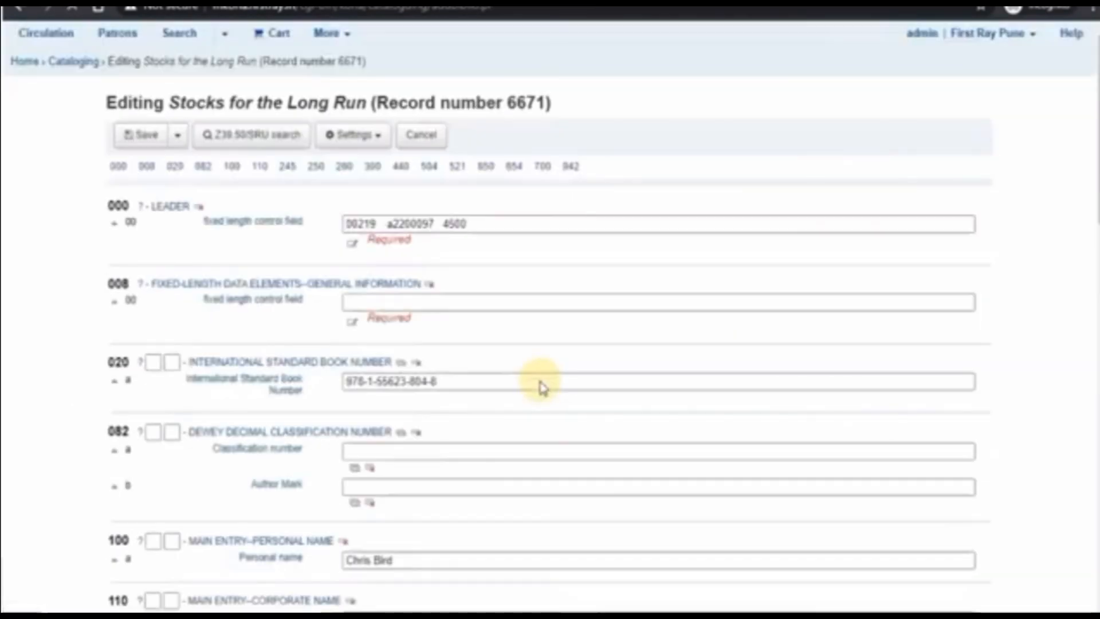
pyautogui.click(415, 303)
# Enter 400p. as the first Extent value in the 300 physical description
pyautogui.scroll(-8, 504, 366)
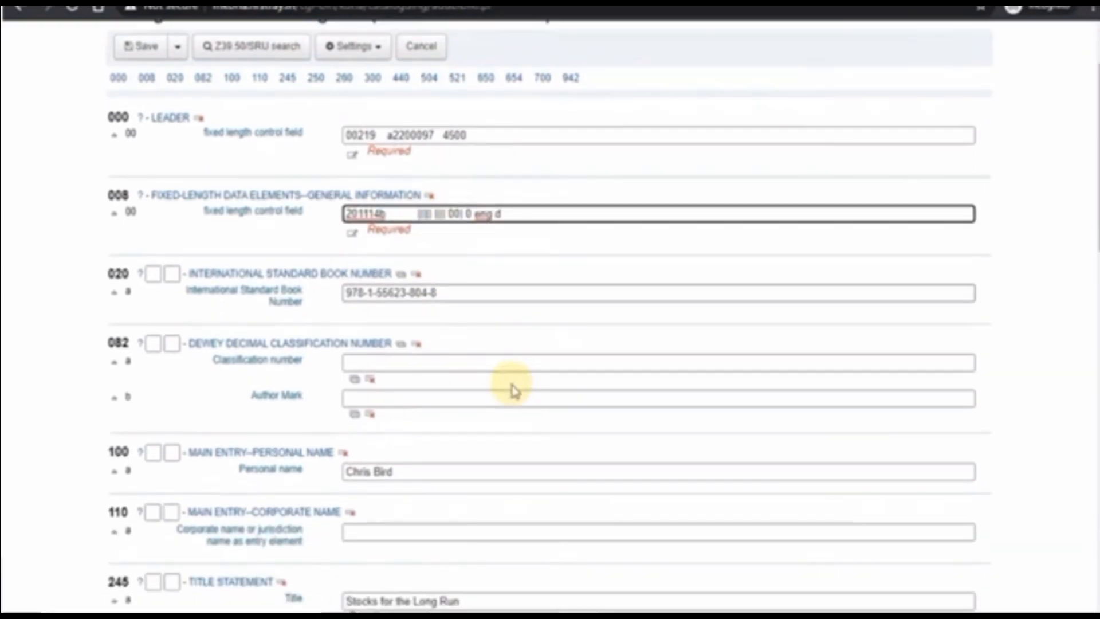
pyautogui.scroll(-3, 410, 395)
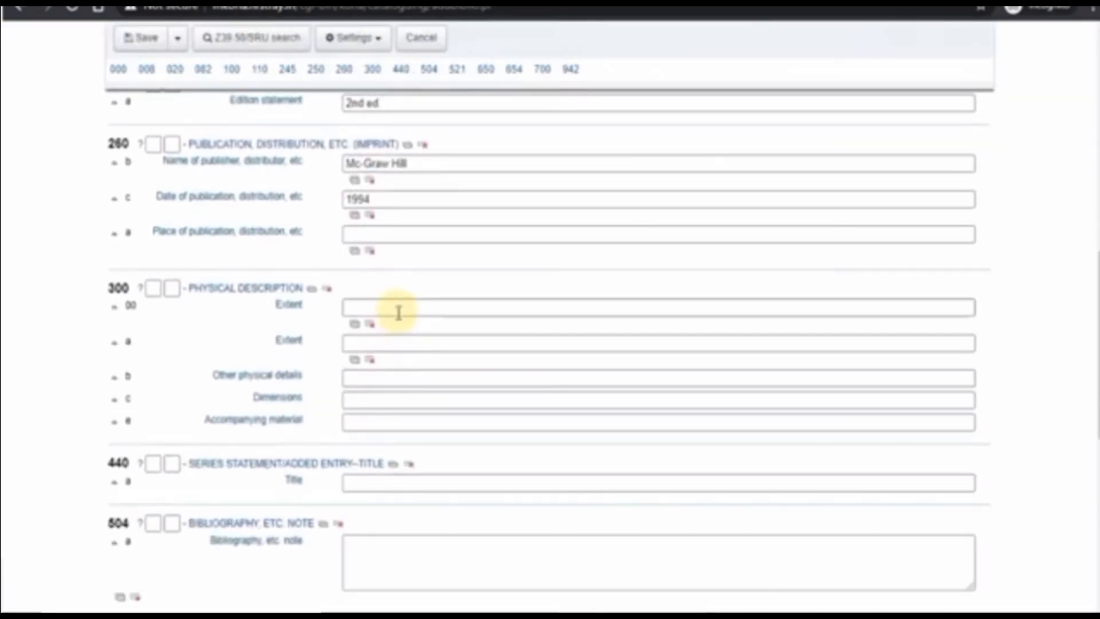
pyautogui.click(403, 307)
pyautogui.write('400')
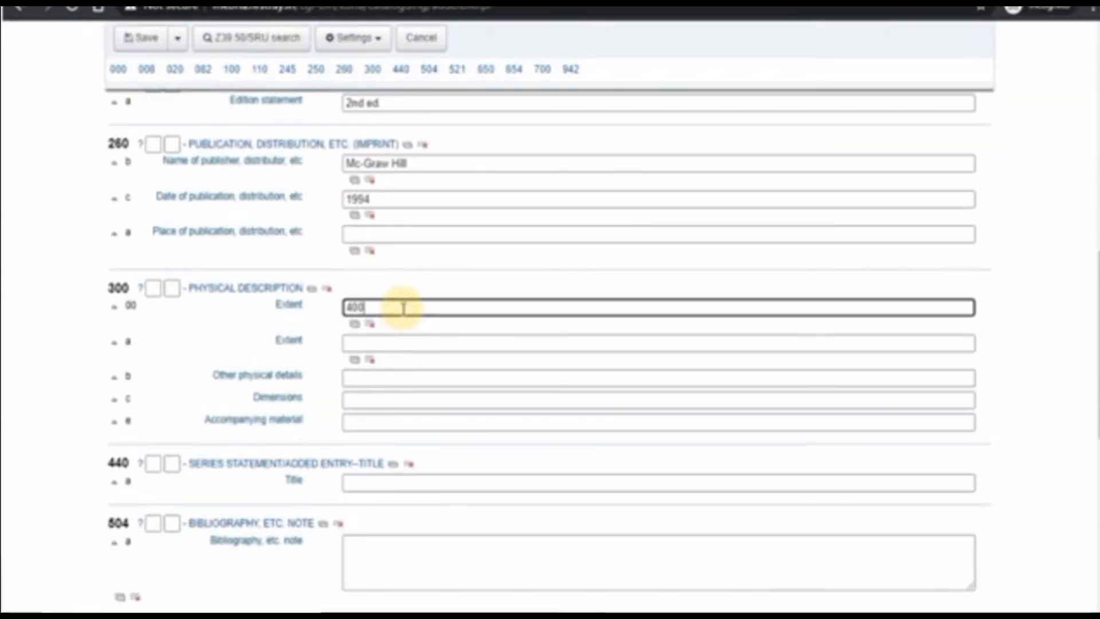
pyautogui.write('p.')
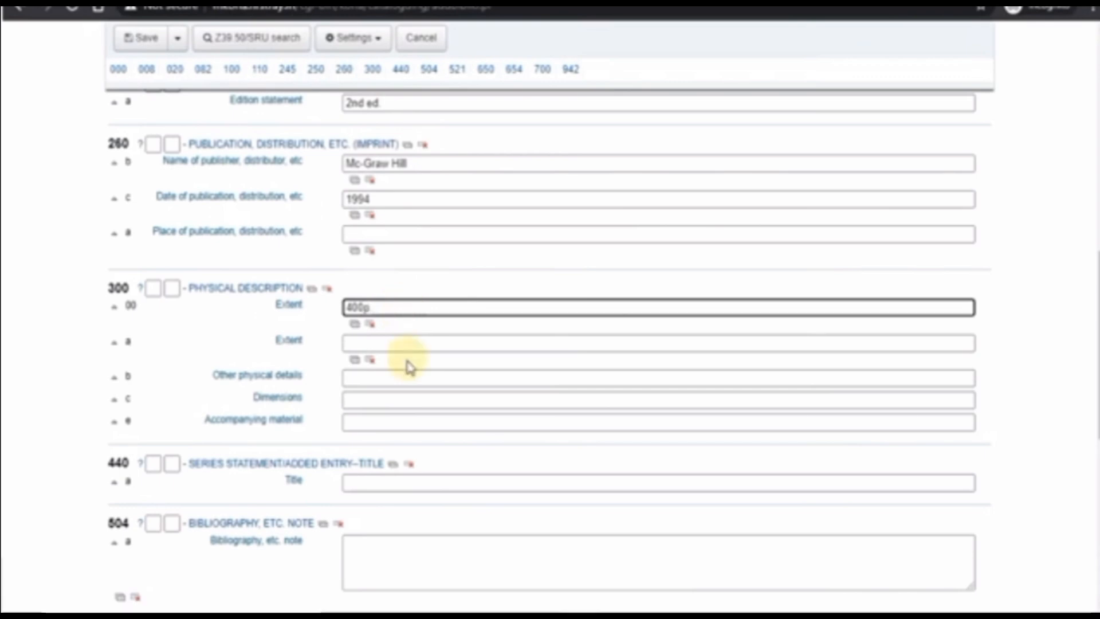
# Set the Koha default item type in field 942 to BOOK and save the record
pyautogui.scroll(-9, 407, 363)
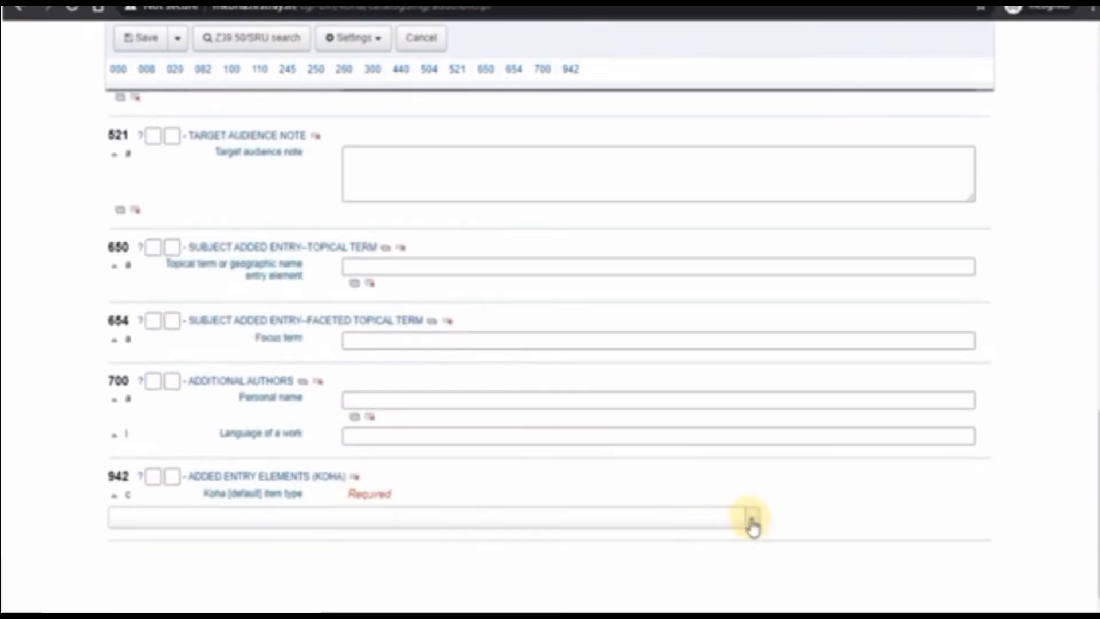
pyautogui.click(752, 519)
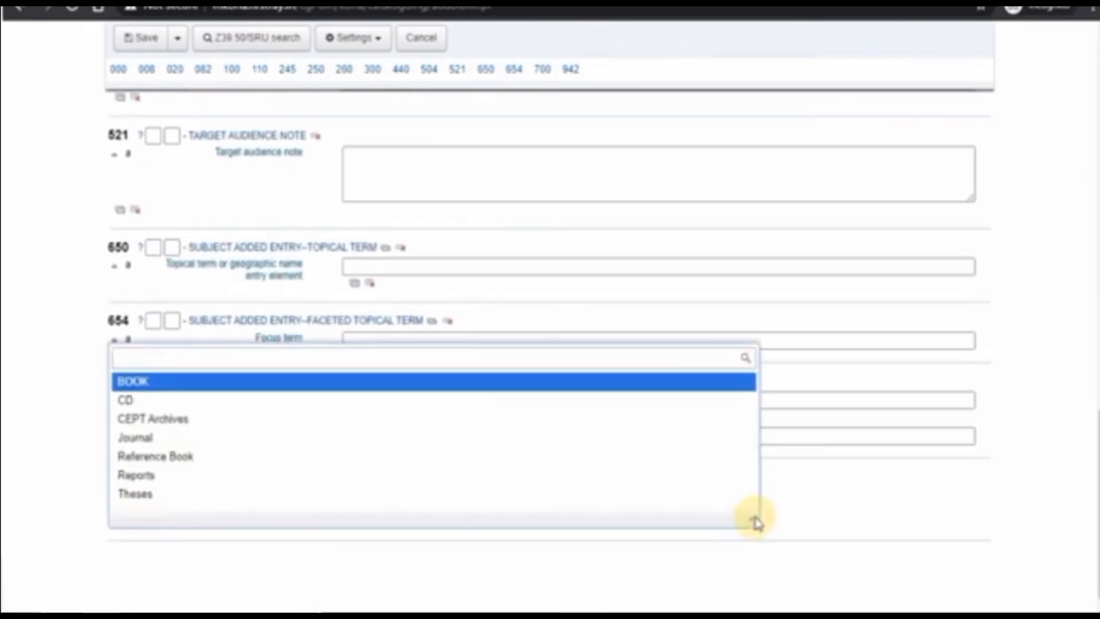
pyautogui.click(315, 384)
pyautogui.click(147, 50)
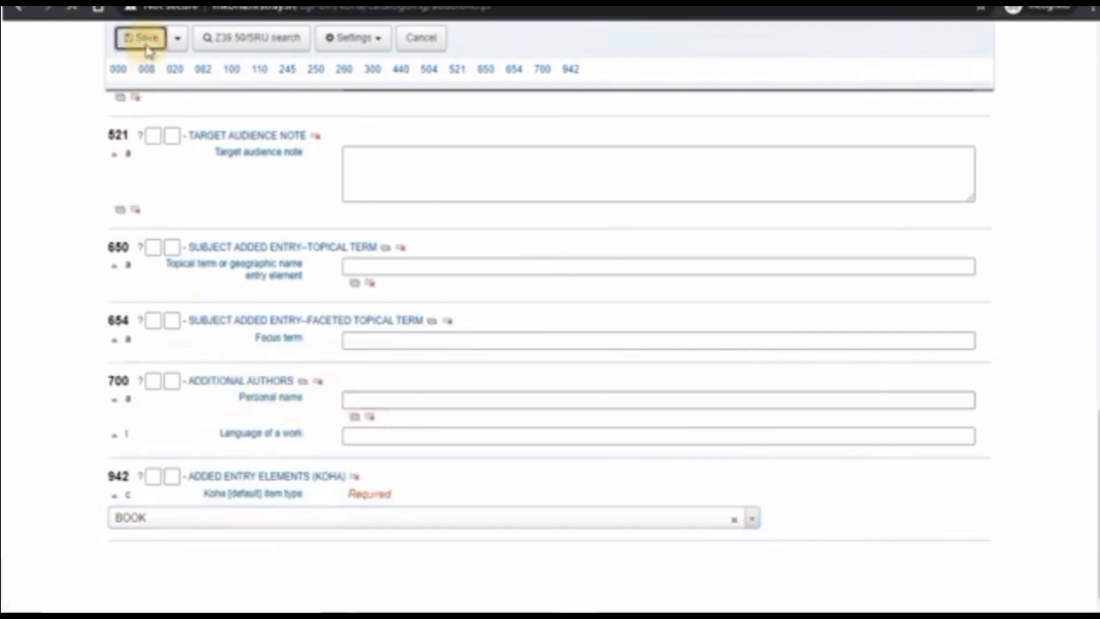